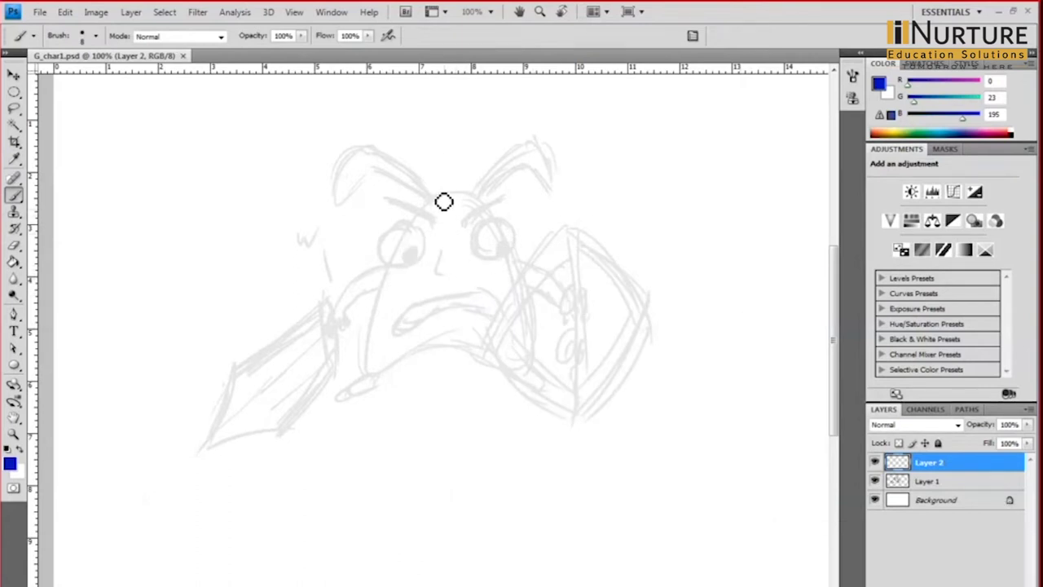
Step: Sketch a small blue diamond on the forehead between the two horns with the Brush
mouse_move(421, 200)
left_mouse_down()
mouse_move(457, 181)
mouse_move(482, 193)
left_mouse_up()
key("ctrl+z")
mouse_move(421, 199)
left_mouse_down()
mouse_move(452, 210)
mouse_move(483, 193)
mouse_move(466, 187)
left_mouse_up()
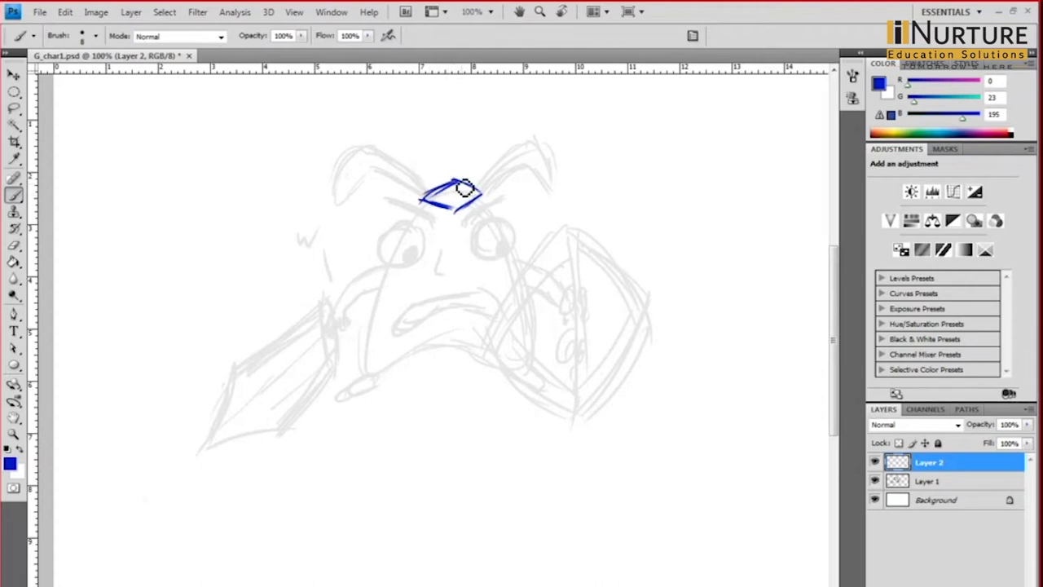
Step: Erase the diamond's upper edges and redraw them as a raised crest, then reinforce its pointed lower edge
left_click(481, 203, "ctrl")
key("e")
mouse_move(434, 151)
left_mouse_down()
mouse_move(370, 197)
mouse_move(435, 210)
left_mouse_up()
key("b")
mouse_move(387, 181)
left_mouse_down()
mouse_move(438, 169)
mouse_move(465, 180)
mouse_move(374, 201)
left_mouse_up()
mouse_move(429, 174)
left_mouse_down()
mouse_move(474, 193)
mouse_move(477, 211)
mouse_move(426, 221)
left_mouse_up()
left_click_drag(369, 204, 440, 233)
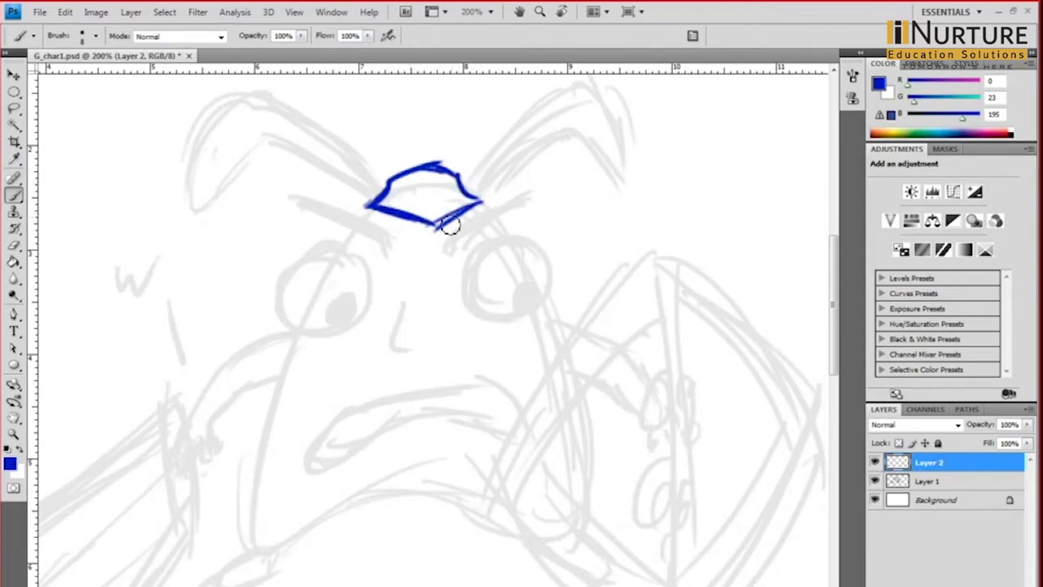
Step: Outline a blue, pointed guard around the forearm of the sword arm
left_click_drag(425, 324, 423, 264)
key("ctrl+minus")
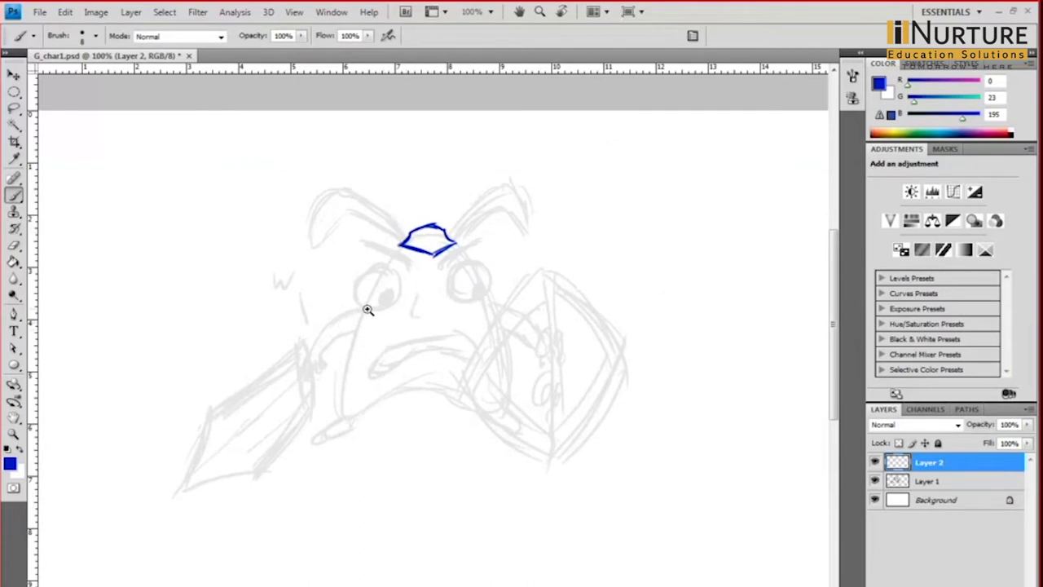
left_click(368, 309)
mouse_move(308, 261)
left_mouse_down()
mouse_move(324, 286)
mouse_move(324, 304)
mouse_move(328, 296)
mouse_move(295, 334)
left_mouse_up()
mouse_move(279, 300)
left_mouse_down()
mouse_move(305, 260)
mouse_move(269, 325)
left_mouse_up()
left_click_drag(270, 324, 294, 335)
left_click_drag(434, 290, 301, 288)
left_click_drag(542, 277, 570, 249)
key("ctrl+z")
left_click_drag(482, 286, 587, 299)
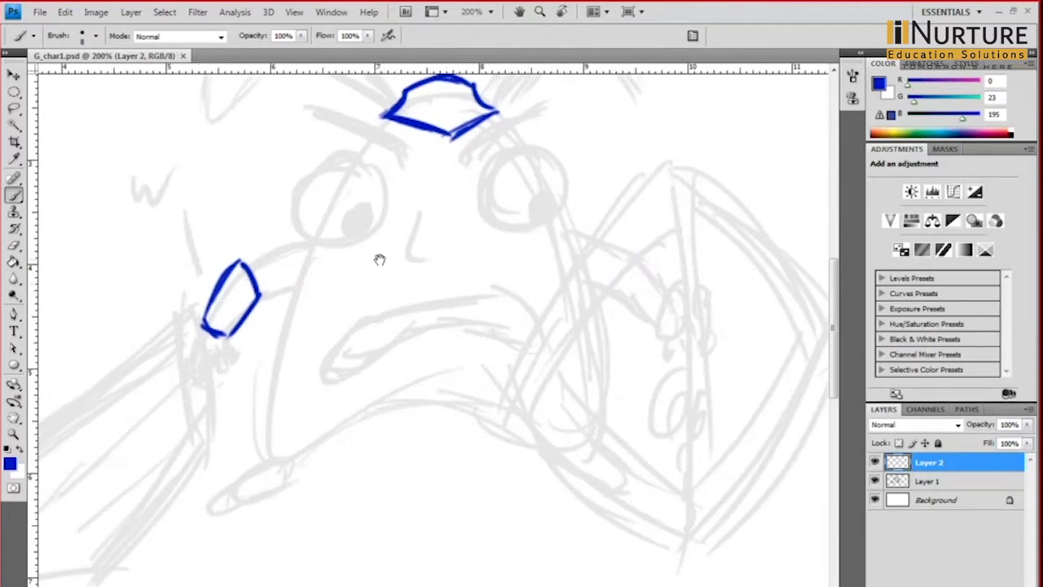
Step: Outline a second blue guard on the upper part of the sword arm, beside the shoulder
left_click_drag(379, 259, 388, 278)
mouse_move(263, 267)
left_mouse_down()
mouse_move(305, 250)
mouse_move(270, 286)
mouse_move(314, 284)
mouse_move(303, 288)
mouse_move(331, 263)
mouse_move(356, 280)
mouse_move(333, 366)
mouse_move(322, 312)
left_mouse_up()
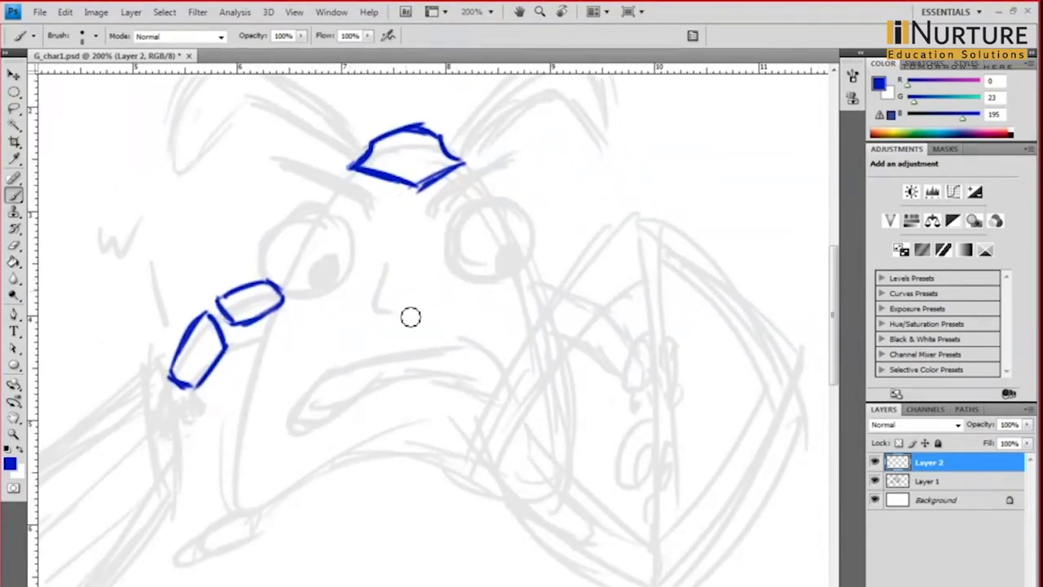
left_click_drag(342, 384, 352, 349)
key("ctrl+minus")
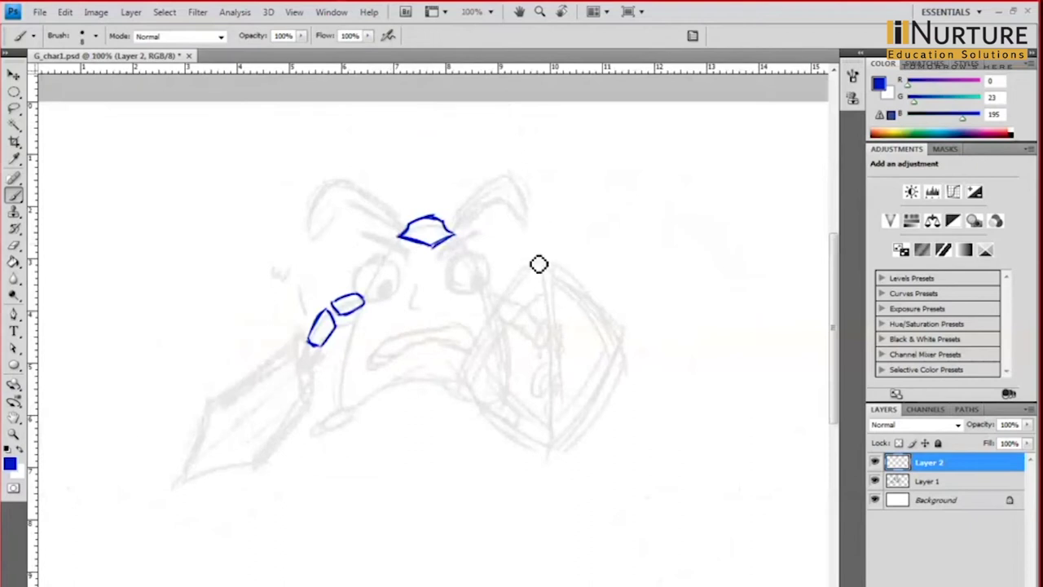
key("e")
mouse_move(436, 218)
left_mouse_down()
mouse_move(422, 209)
mouse_move(449, 231)
left_mouse_up()
key("ctrl+z")
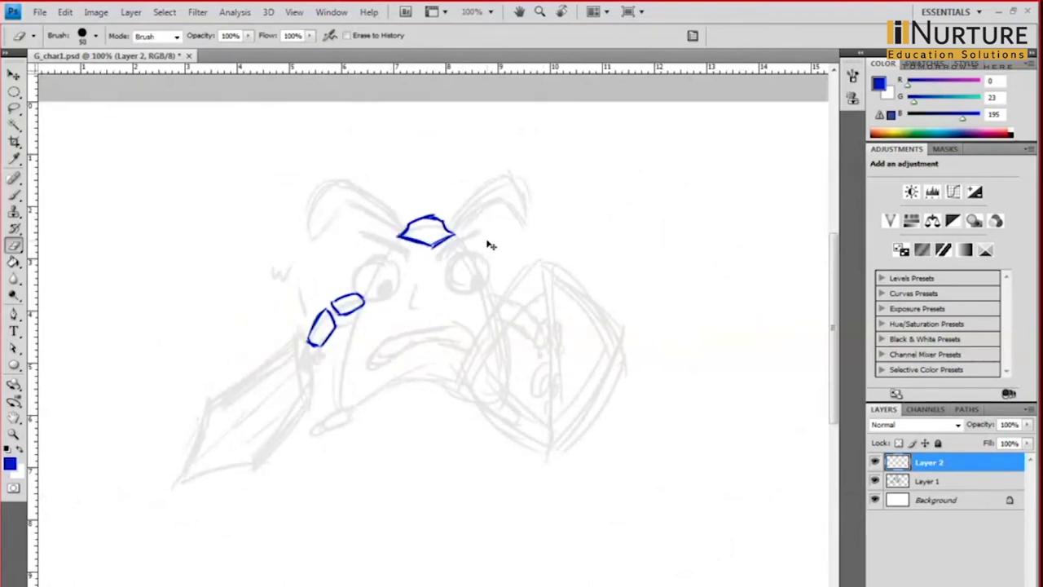
key("b")
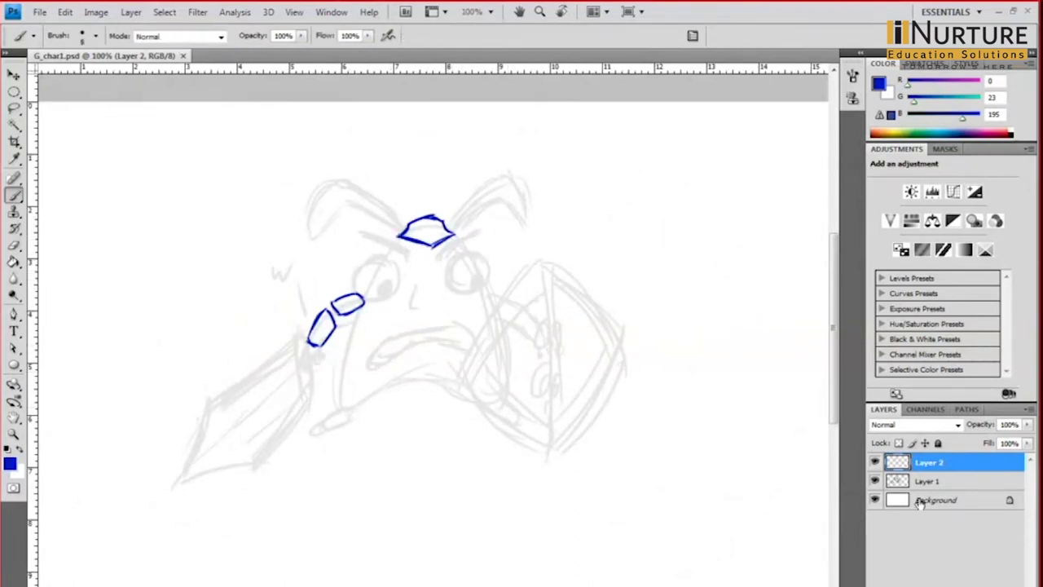
Step: Lower Layer 2's opacity to 20% and add a new layer named Layer 3 above it
key("v")
key("2")
key("ctrl+shift+n")
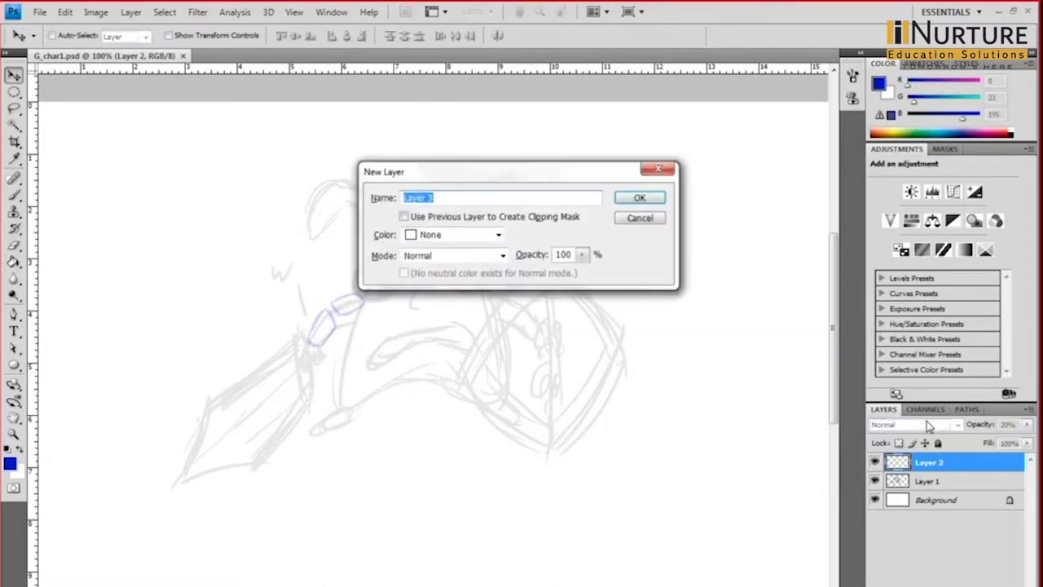
key("Return")
Step: Reset the drawing colour to black and set the brush's Shape Dynamics minimum diameter to 37%
key("ctrl+plus")
key("d")
key("b")
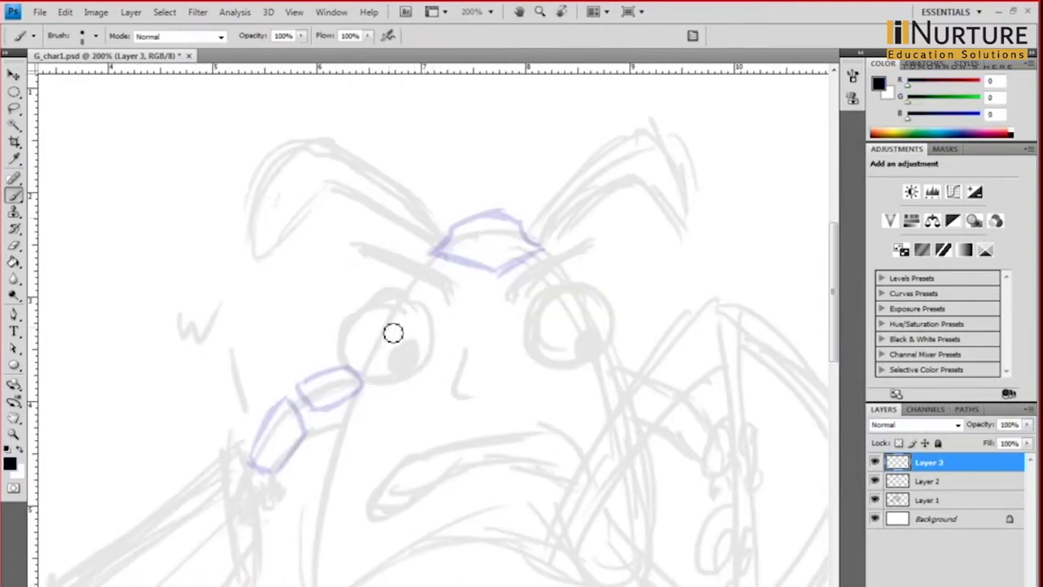
mouse_move(394, 334)
left_mouse_down()
mouse_move(388, 266)
mouse_move(387, 279)
left_mouse_up()
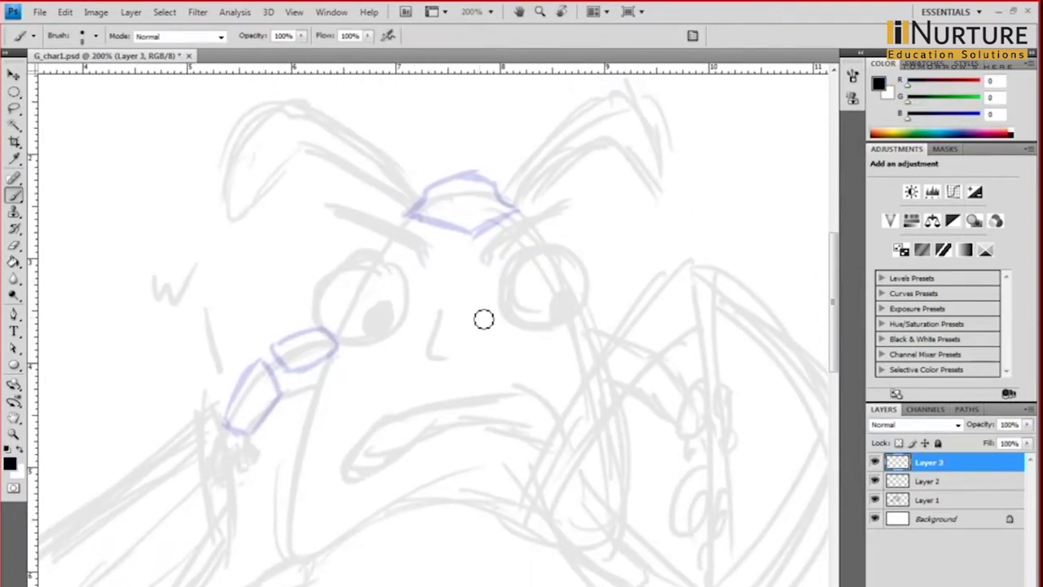
key("F5")
left_click_drag(675, 142, 728, 143)
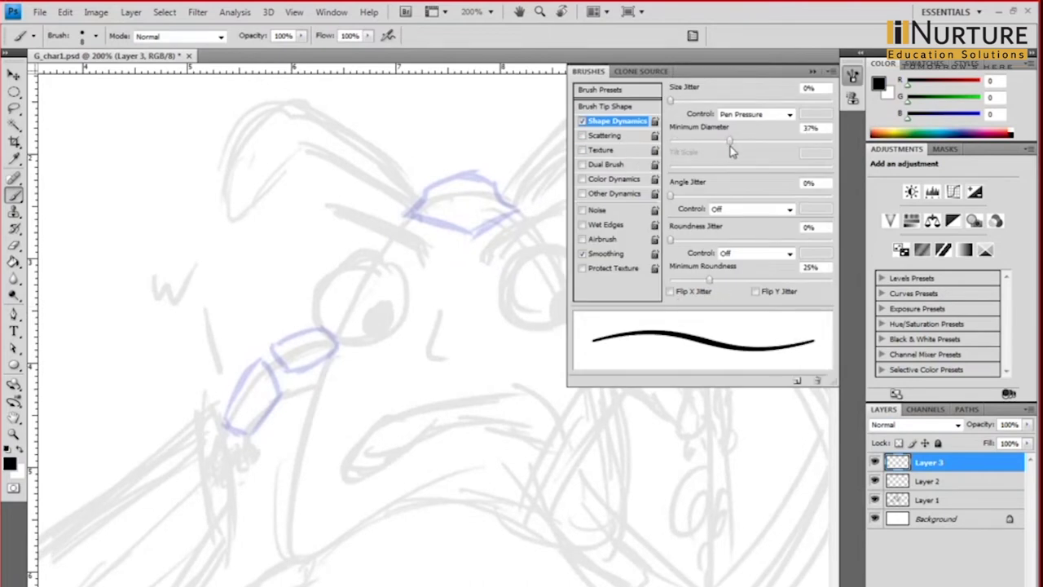
key("F5")
left_click_drag(424, 248, 415, 227)
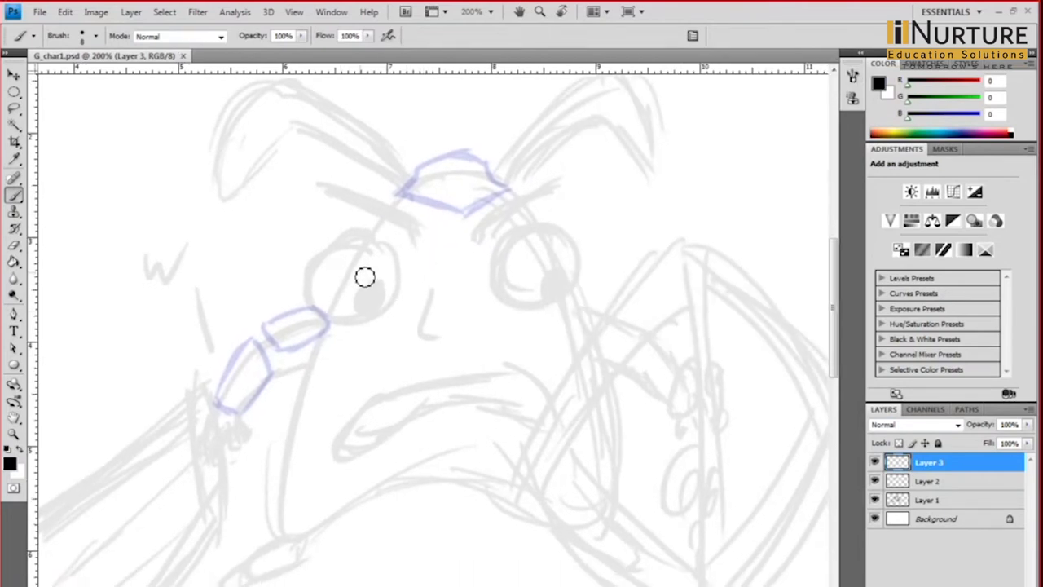
key("ctrl+minus")
mouse_move(371, 290)
left_mouse_down()
mouse_move(349, 233)
mouse_move(389, 255)
left_mouse_up()
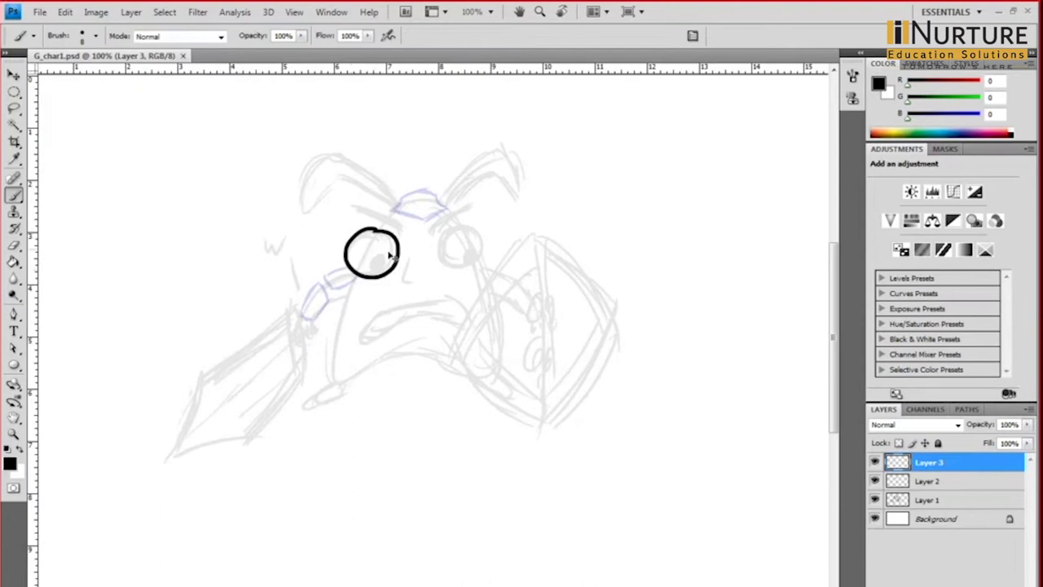
key("ctrl+z")
key("ctrl+plus")
key("ctrl+z")
mouse_move(365, 220)
left_mouse_down()
mouse_move(358, 291)
mouse_move(339, 227)
mouse_move(307, 292)
mouse_move(398, 251)
mouse_move(356, 220)
left_mouse_up()
key("ctrl+z")
key("ctrl+z")
key("ctrl+z")
Step: Draw a thick black oval eye outline freehand and move it onto the sketch's left eye
mouse_move(471, 250)
left_mouse_down()
mouse_move(433, 250)
mouse_move(442, 272)
mouse_move(423, 268)
mouse_move(442, 256)
mouse_move(458, 270)
left_mouse_up()
key("ctrl+z")
key("ctrl+z")
key("ctrl+z")
key("ctrl+z")
key("ctrl+z")
key("v")
mouse_move(487, 324)
left_mouse_down()
mouse_move(361, 269)
mouse_move(367, 277)
left_mouse_up()
Step: Scale the oval eye outline down slightly with Free Transform, keeping it over the left eye
key("ctrl+t")
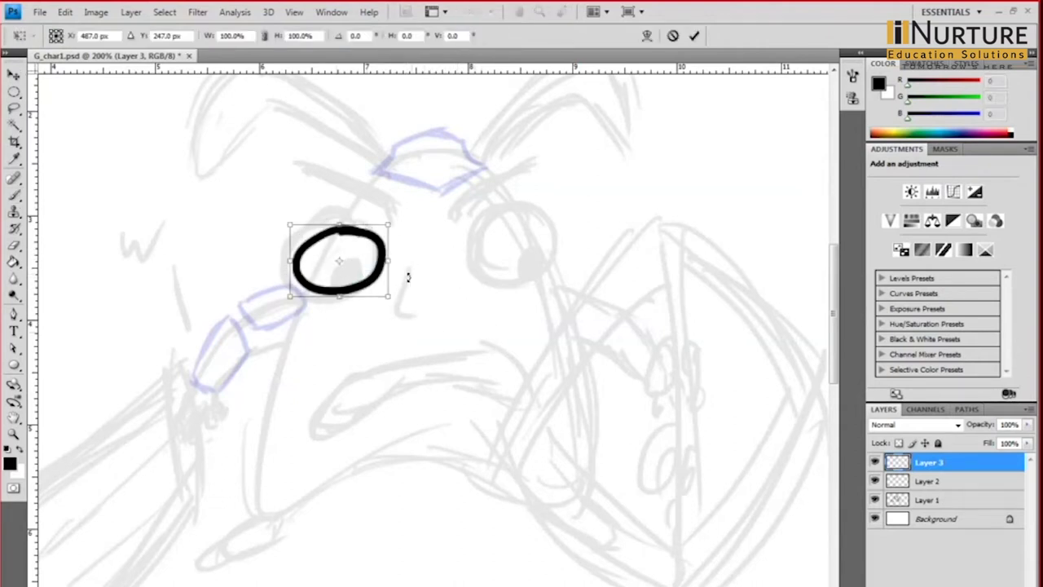
left_click_drag(299, 229, 309, 238)
left_click_drag(381, 277, 381, 267)
left_click_drag(300, 220, 327, 217)
key("Return")
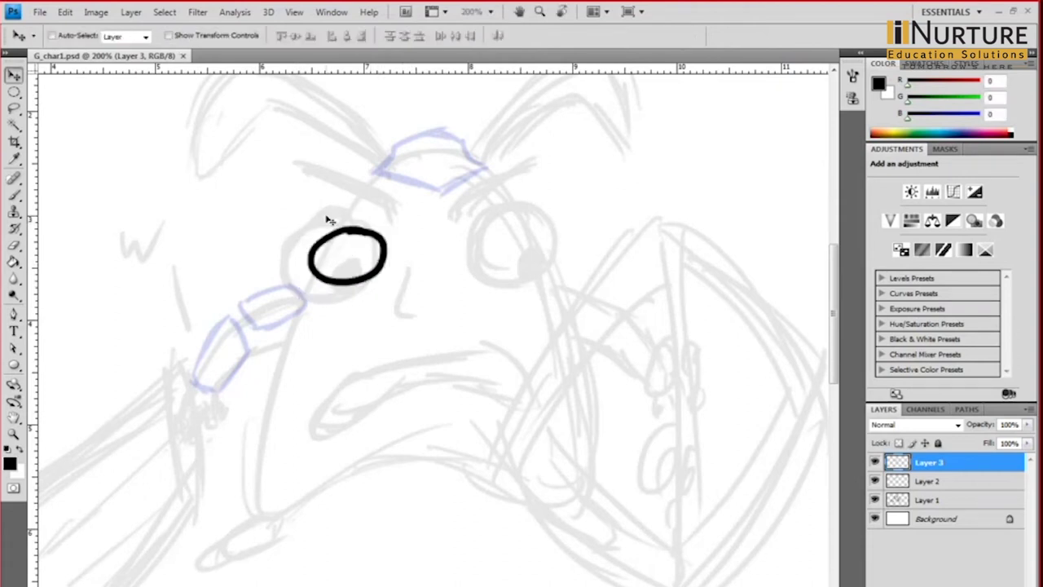
Step: Duplicate the eye outline layer and flip the copy horizontally
key("ctrl+j")
key("ctrl+t")
right_click(376, 260)
left_click(440, 459)
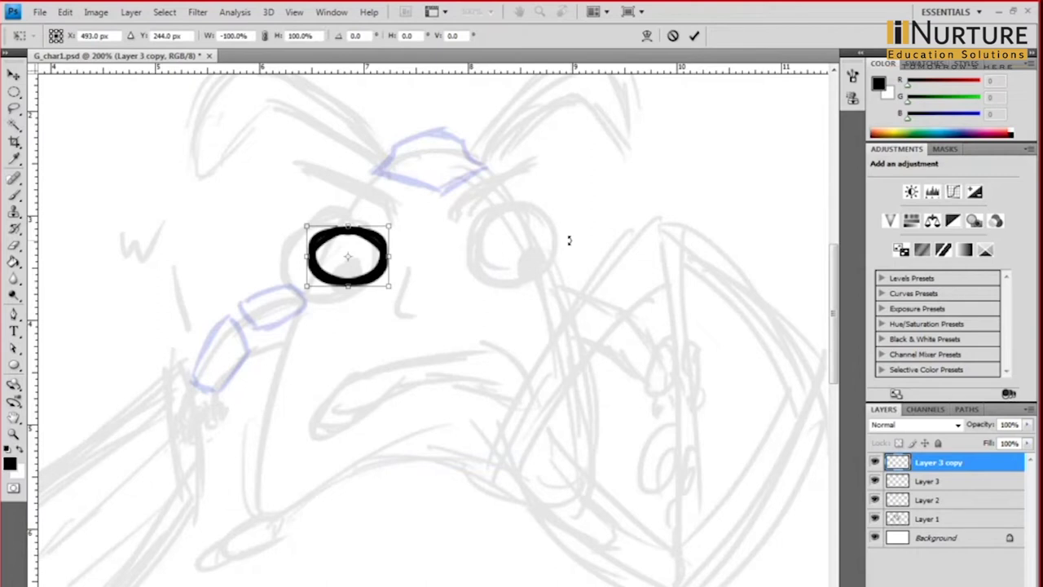
Step: Move the mirrored eye about 110 px to the right onto the sketch's other eye and merge it into Layer 3
key("shift+Right")
key("shift+Right")
key("shift+Right")
key("shift+Right")
key("shift+Right")
key("shift+Right")
key("shift+Right")
key("shift+Right")
key("shift+Right")
key("shift+Right")
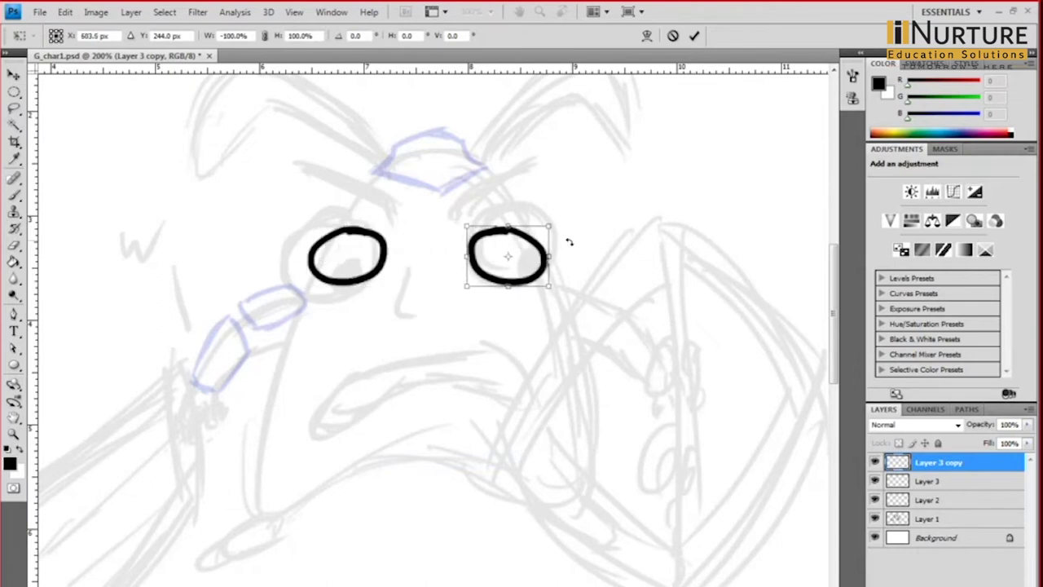
key("Return")
key("ctrl+e")
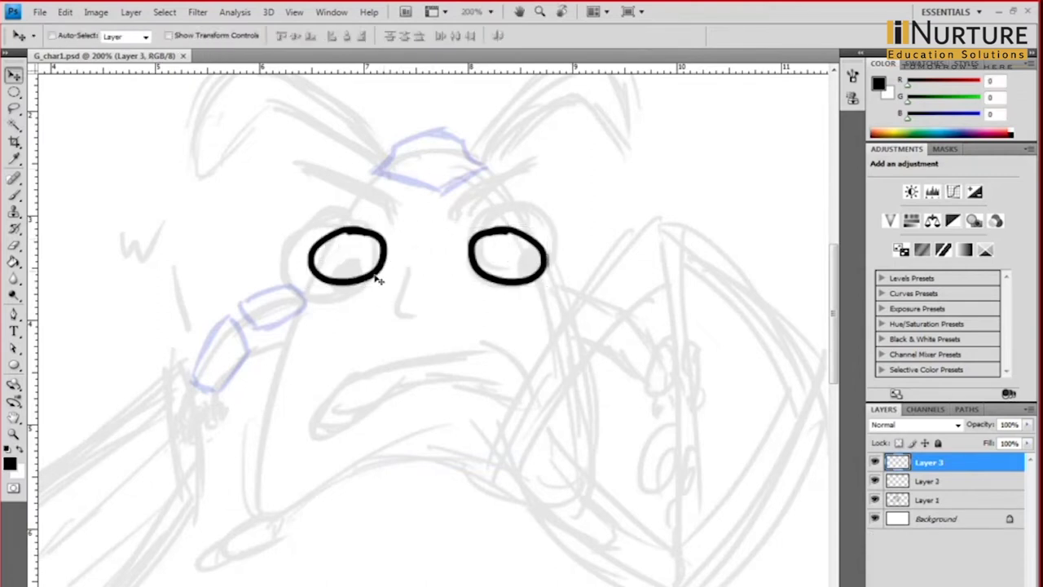
Step: Add a new layer named Layer 4 and paint a solid black pupil low inside each eye
key("b")
key("ctrl+shift+n")
key("Return")
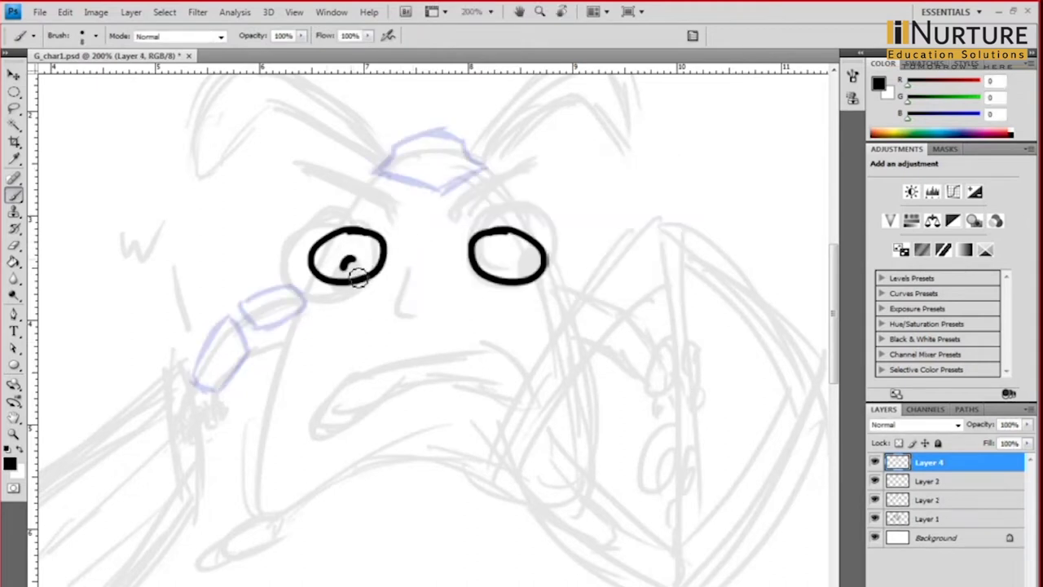
left_click_drag(356, 278, 349, 265)
left_click_drag(505, 263, 508, 266)
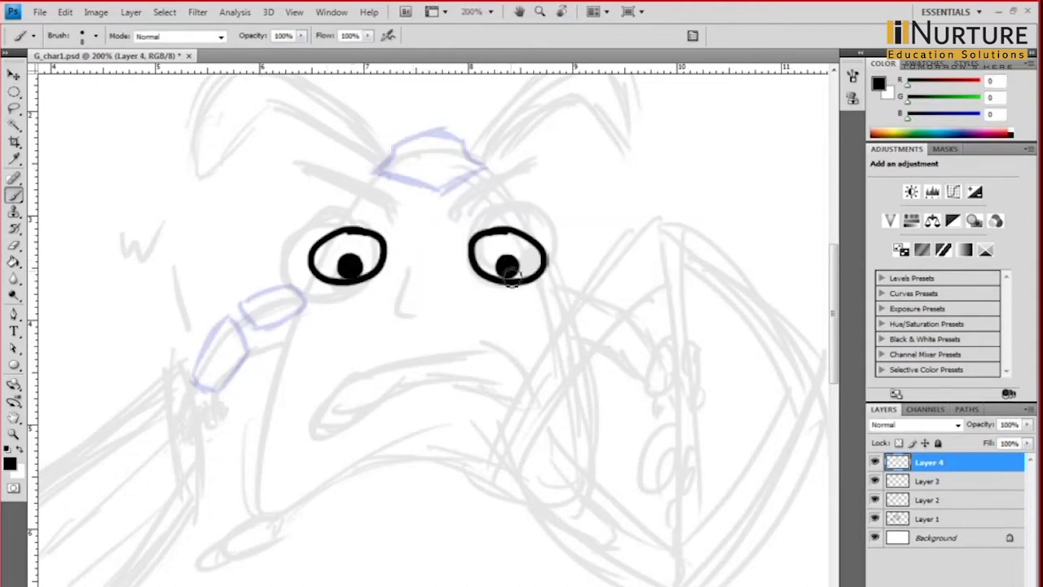
Step: Add a new layer named Layer 5 for the eyebrows
key("ctrl+shift+n")
key("Return")
left_click_drag(420, 293, 410, 281)
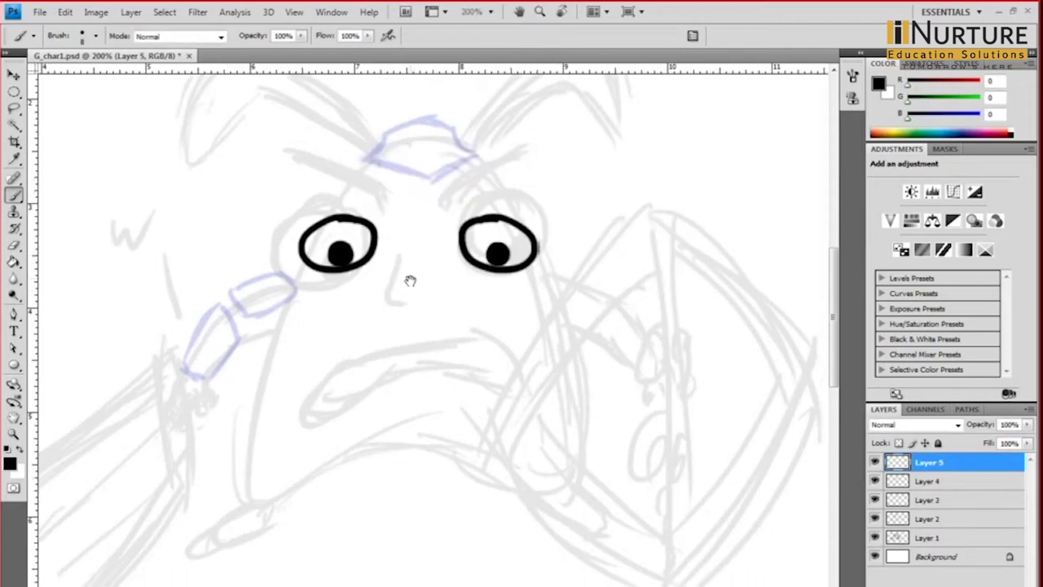
left_click_drag(423, 231, 427, 267)
left_click_drag(322, 216, 396, 238)
key("ctrl+z")
key("ctrl+z")
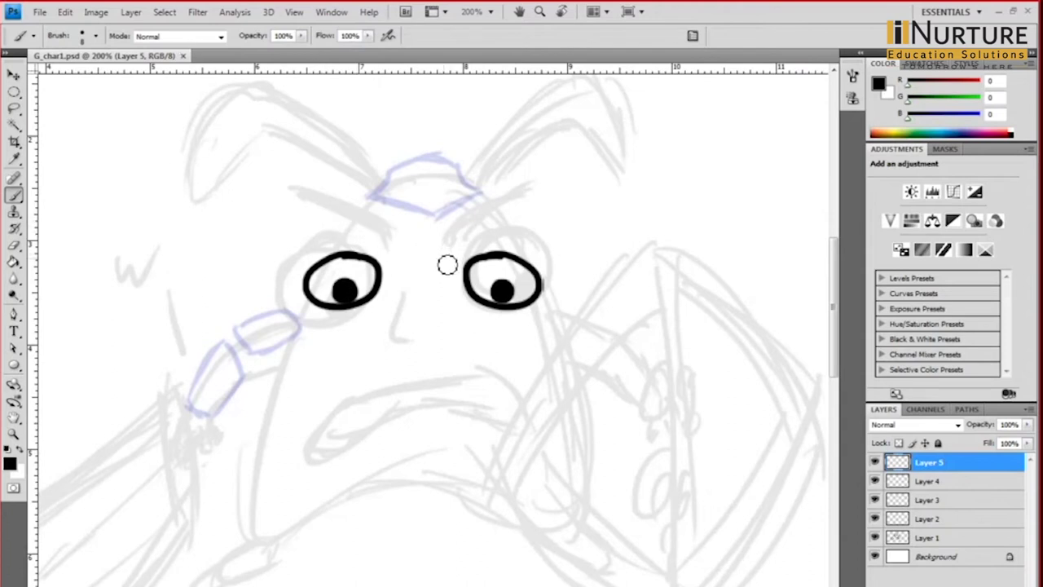
key("ctrl+z")
key("ctrl+z")
left_click_drag(310, 214, 397, 246)
left_click_drag(364, 216, 397, 191)
key("ctrl+z")
key("ctrl+z")
left_click_drag(322, 212, 399, 240)
key("ctrl+z")
key("ctrl+z")
left_click_drag(317, 201, 396, 247)
key("ctrl+z")
key("ctrl+z")
key("ctrl+z")
key("ctrl+z")
left_click_drag(323, 210, 377, 237)
left_click_drag(444, 248, 517, 242)
key("ctrl+alt+z")
key("ctrl+alt+z")
key("ctrl+alt+z")
key("ctrl+alt+z")
Step: Draw an angry black eyebrow above the right eye, slanting down toward the nose
left_click_drag(450, 245, 555, 211)
key("ctrl+z")
left_click_drag(437, 252, 535, 218)
key("ctrl+z")
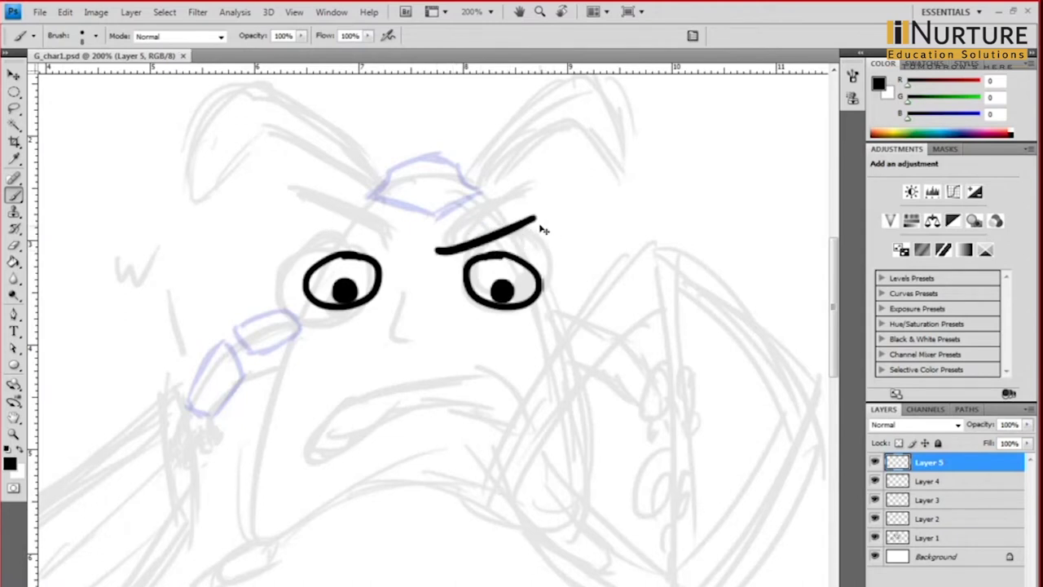
Step: Duplicate the eyebrow layer and flip the copy horizontally
key("ctrl+j")
key("ctrl+t")
right_click(479, 245)
left_click(554, 457)
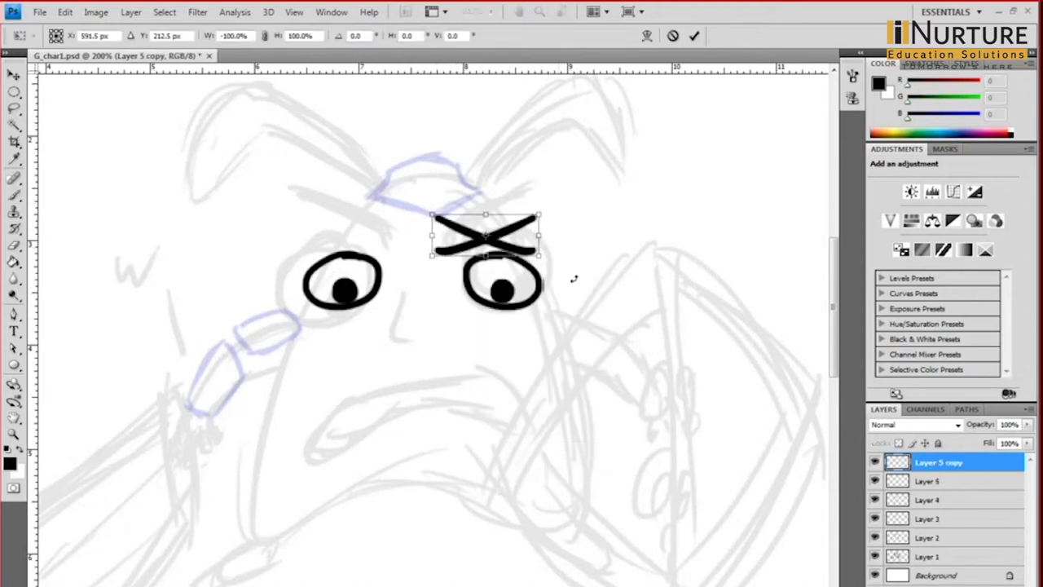
Step: Move the mirrored eyebrow 80 px to the left above the other eye and merge both eyebrows into Layer 4
key("shift+Left")
key("shift+Left")
key("shift+Left")
key("shift+Left")
key("shift+Left")
key("shift+Left")
key("shift+Left")
key("shift+Left")
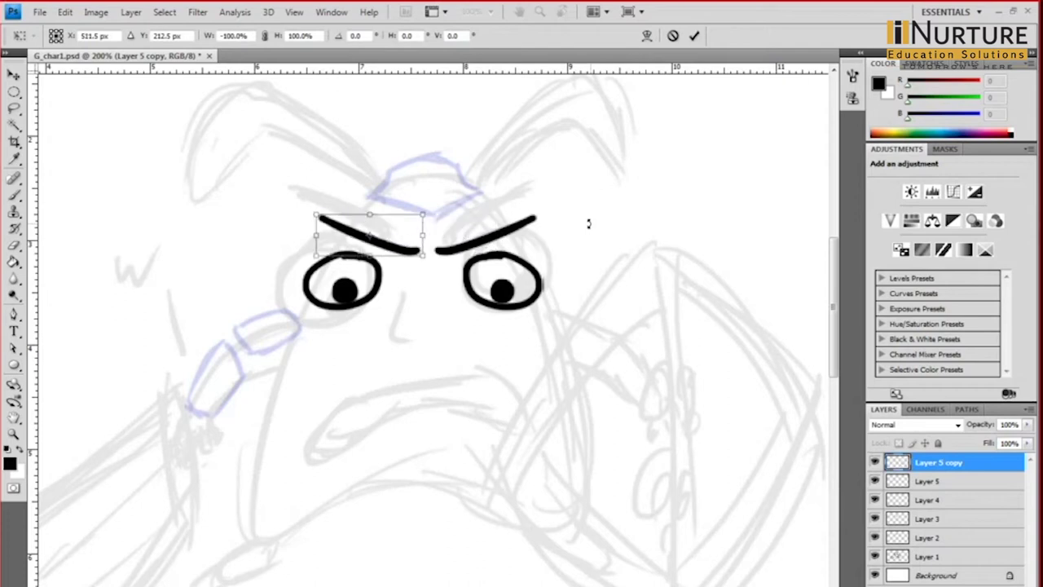
key("Return")
key("b")
key("ctrl+e")
key("ctrl+e")
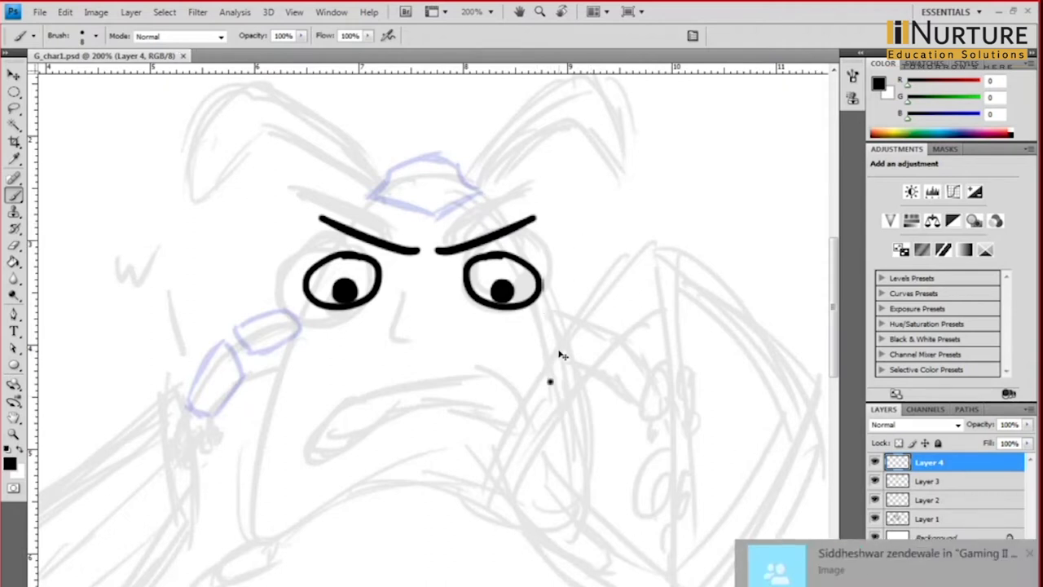
left_click(874, 462)
left_click(874, 462)
key("ctrl+e")
left_click(873, 462)
left_click(872, 463)
key("ctrl+z")
mouse_move(391, 259)
left_mouse_down()
mouse_move(381, 241)
mouse_move(404, 235)
left_mouse_up()
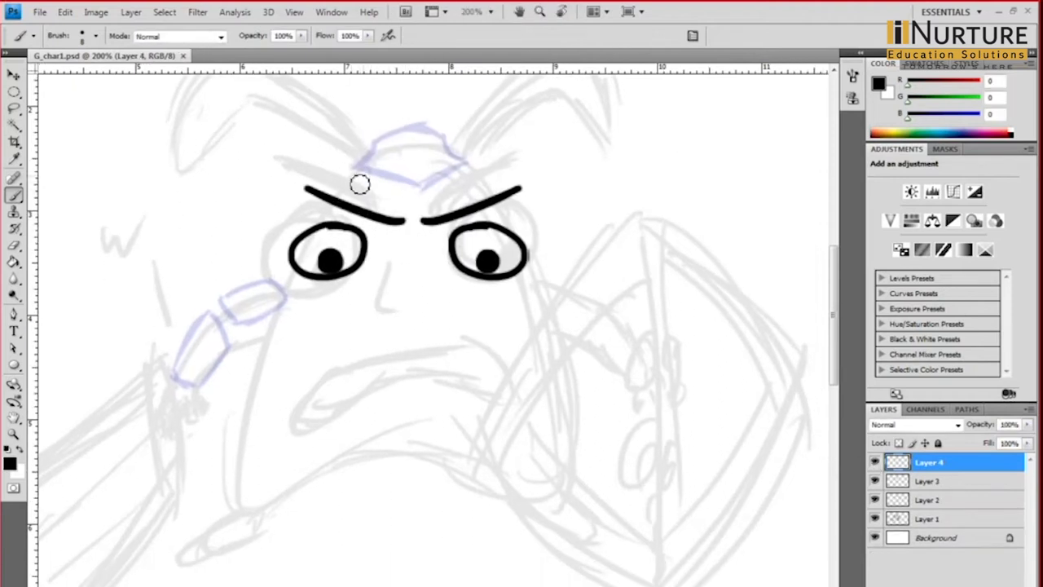
left_click_drag(388, 155, 256, 420)
key("ctrl+z")
key("ctrl+minus")
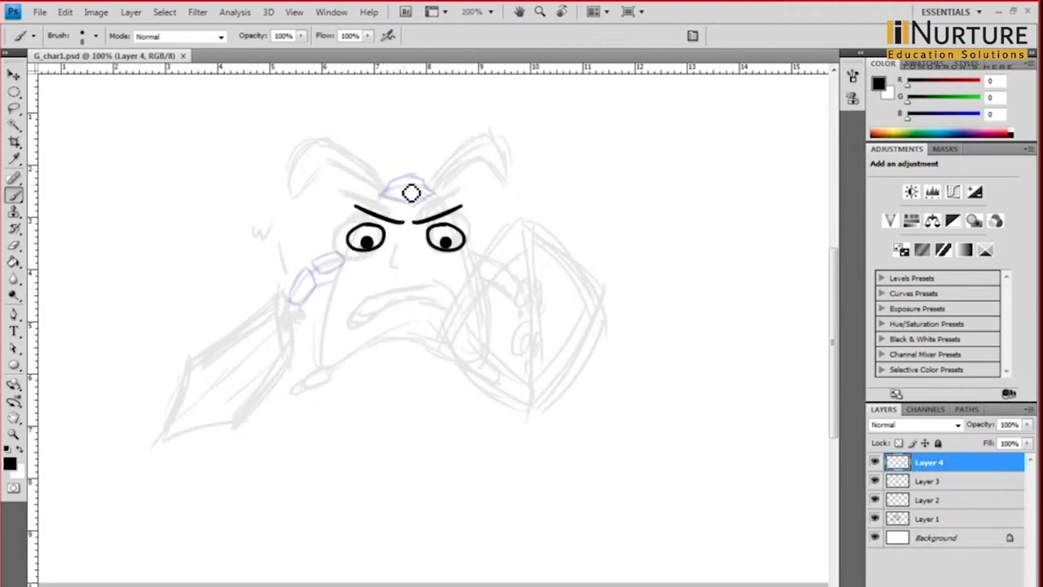
key("ctrl+plus")
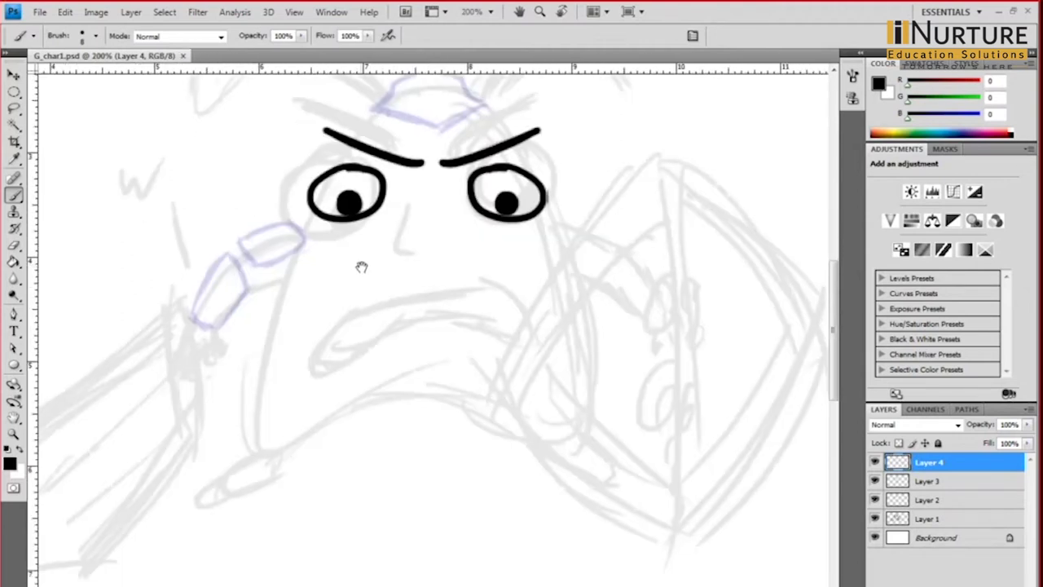
left_click_drag(436, 116, 279, 376)
key("ctrl+z")
Step: Ink the face's left side from the forehead down to the foot and add a curved line across the top of the head
mouse_move(391, 124)
left_mouse_down()
mouse_move(264, 417)
mouse_move(270, 472)
left_mouse_up()
key("ctrl+z")
left_click_drag(266, 401, 272, 479)
key("space")
left_click_drag(348, 286, 318, 331)
mouse_move(338, 207)
left_mouse_down()
mouse_move(425, 153)
mouse_move(437, 160)
left_mouse_up()
key("ctrl+z")
key("ctrl+z")
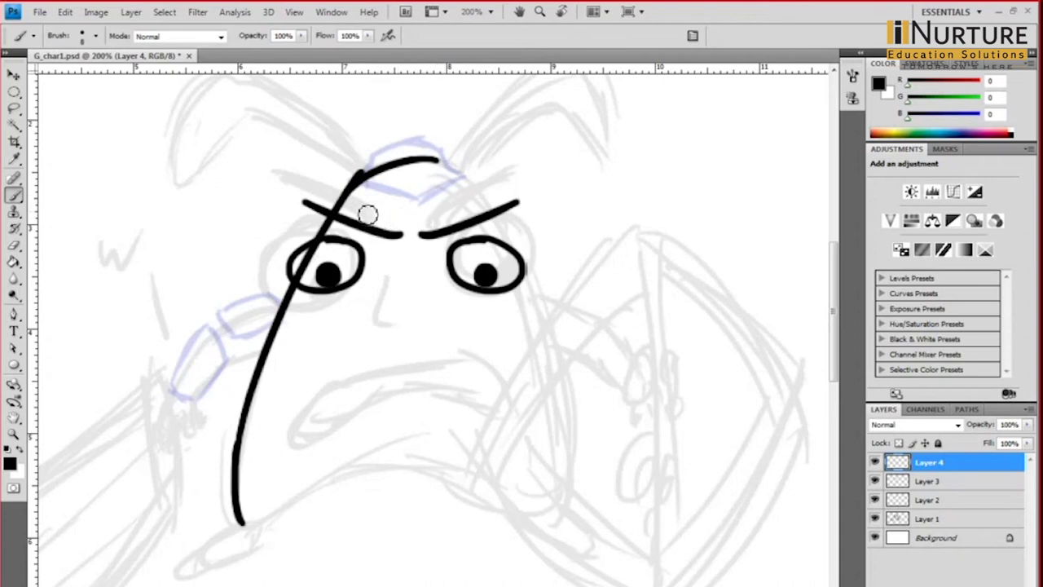
Step: Erase the overshooting line end where the face's side meets the curve of the head, using a smaller eraser
key("e")
key("ctrl+space")
left_click(364, 198, "ctrl")
key("[")
key("[")
left_click_drag(367, 147, 334, 187)
key("ctrl+z")
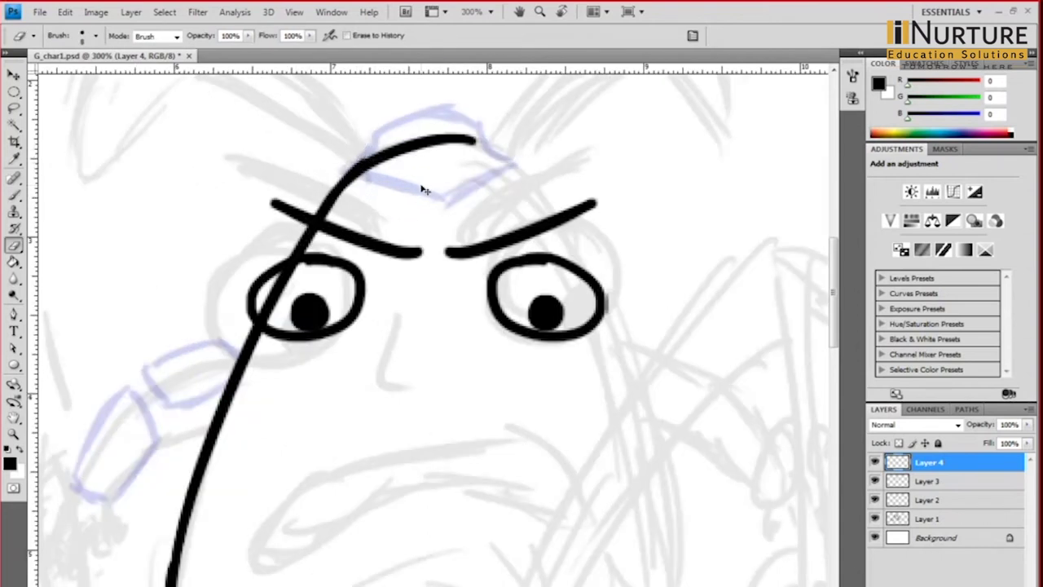
Step: Duplicate the layer with the inked face side and flip the copy horizontally
key("ctrl+minus")
key("ctrl+minus")
key("ctrl+plus")
left_click_drag(433, 267, 417, 232)
key("ctrl+j")
key("ctrl+t")
right_click(335, 300)
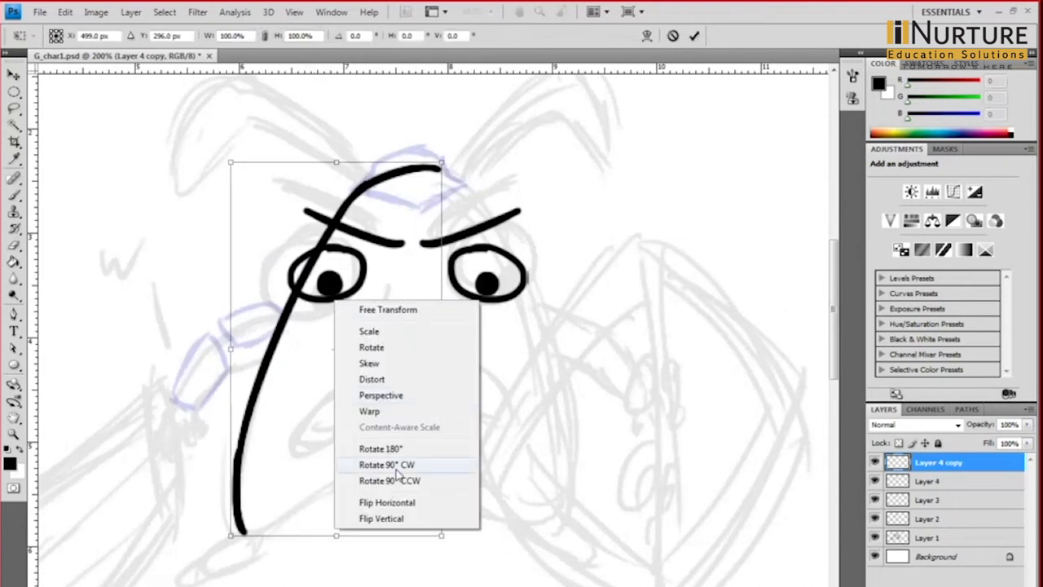
left_click(387, 502)
Step: Move the mirrored face side 110 px to the right to close the head, and merge it into Layer 4
key("shift+Right")
key("shift+Right")
key("shift+Right")
key("shift+Right")
key("shift+Right")
key("shift+Right")
key("shift+Right")
key("shift+Right")
key("shift+Right")
key("shift+Right")
key("shift+Right")
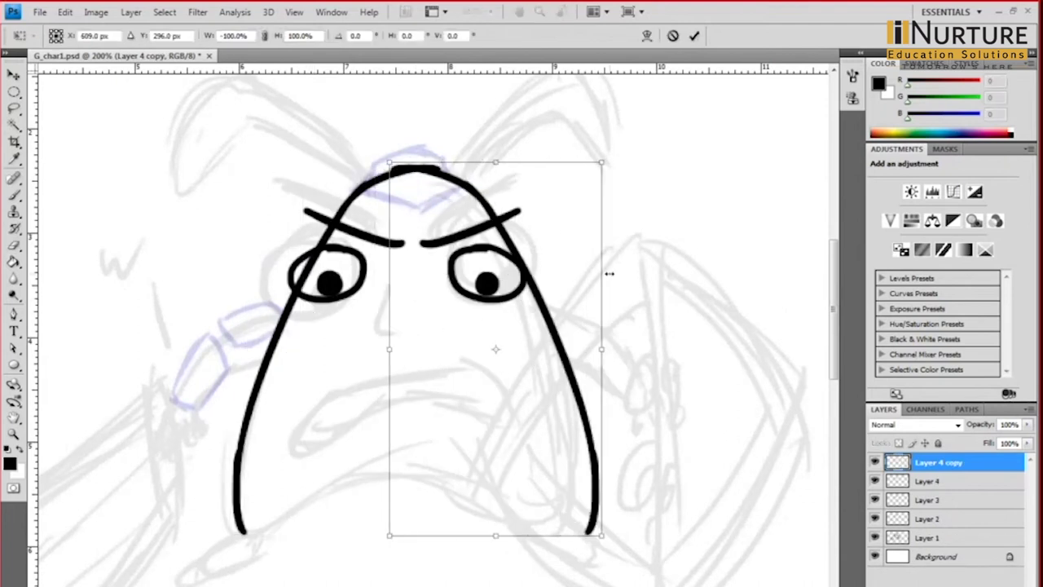
key("Escape")
key("ctrl+z")
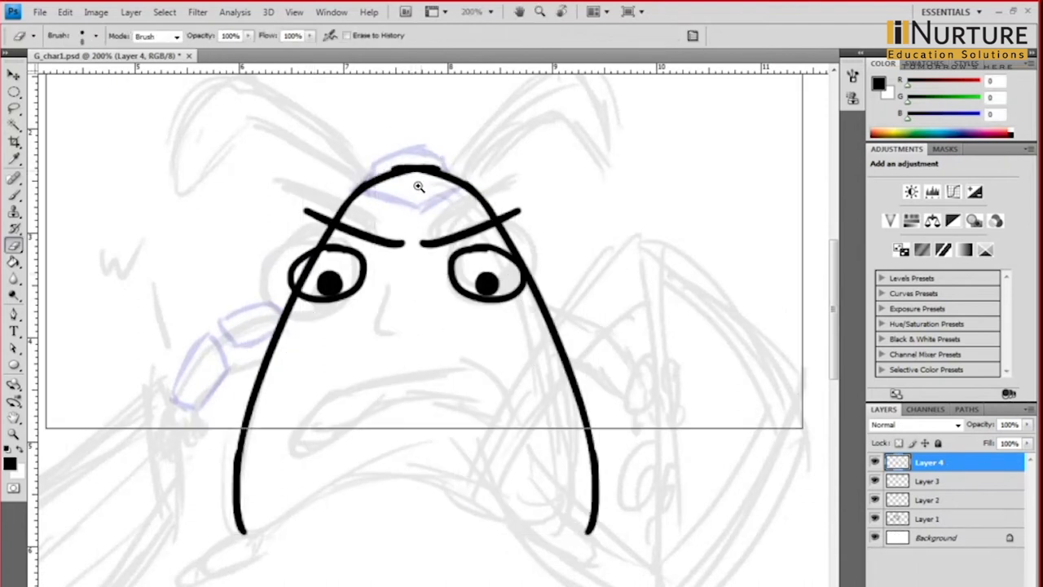
Step: Erase the overlapping line ends at the crown of the head
scroll(418, 175, "up", 2)
scroll(536, 154, "down", 2)
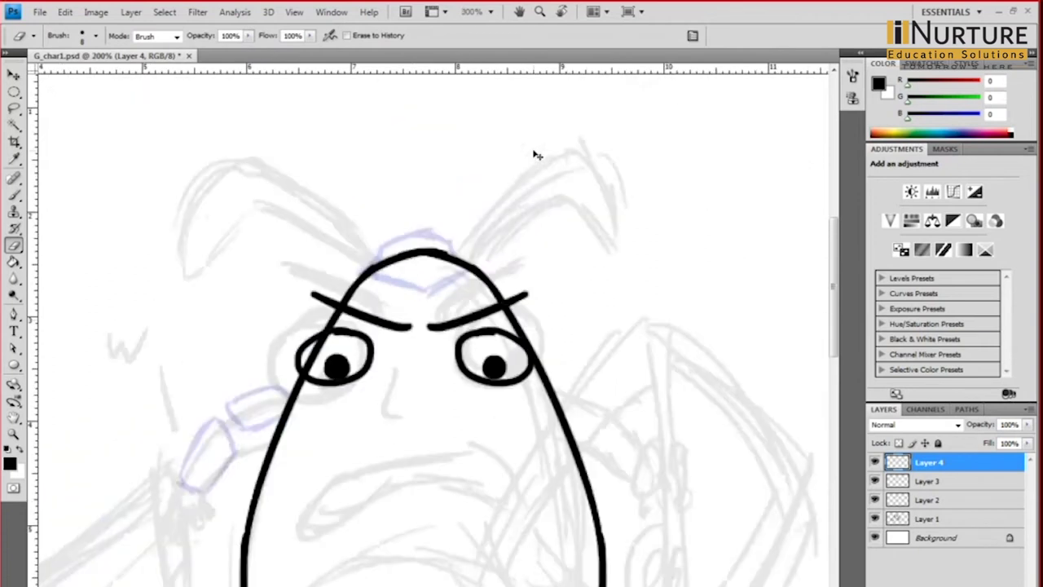
scroll(414, 344, "down", 3)
Step: Create Layer 5 and ink the left half of the face's arched lower edge from the corner to the middle
key("b")
key("ctrl+shift+n")
key("Return")
scroll(389, 285, "down", 1)
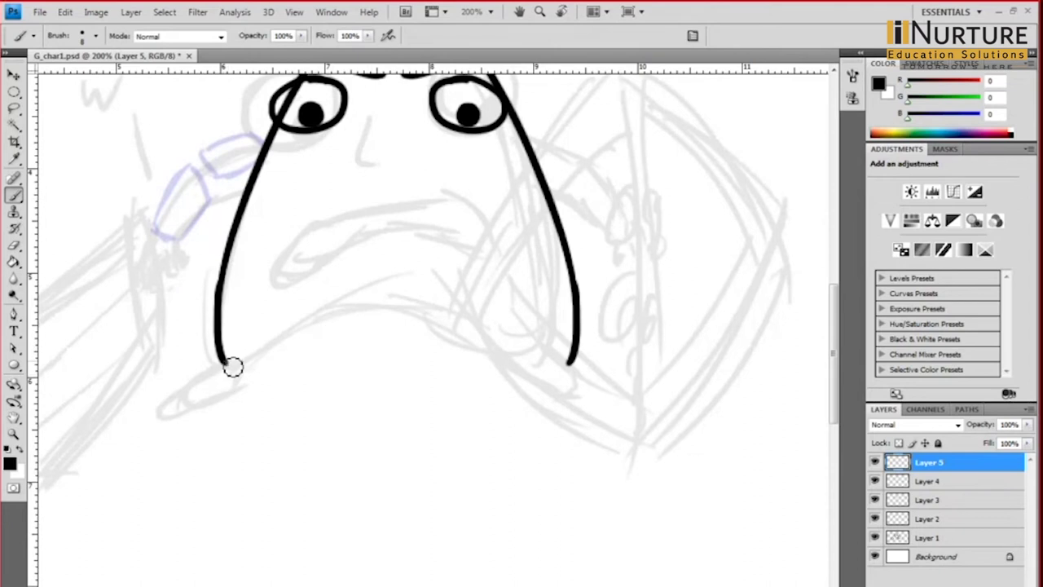
left_click_drag(232, 367, 418, 308)
Step: Duplicate the lower-edge line, flip the copy horizontally, place it on the right half and merge it into Layer 5
key("ctrl+j")
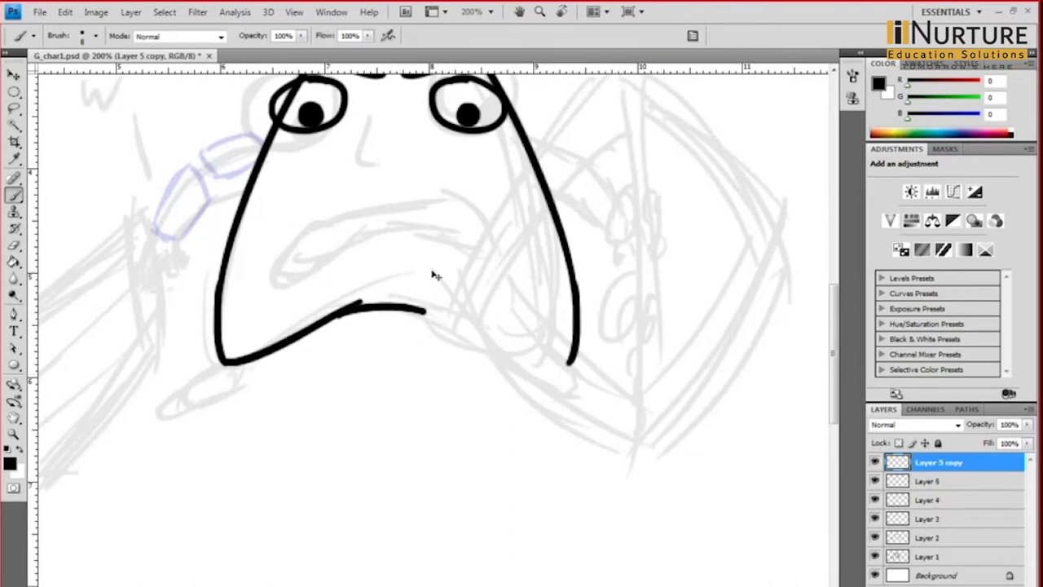
key("ctrl+t")
right_click(349, 342)
left_click(392, 538)
left_click_drag(350, 334, 482, 334)
key("Return")
key("ctrl+e")
Step: Erase the uneven overlap along the middle of the face's lower edge
left_click(396, 325, "ctrl")
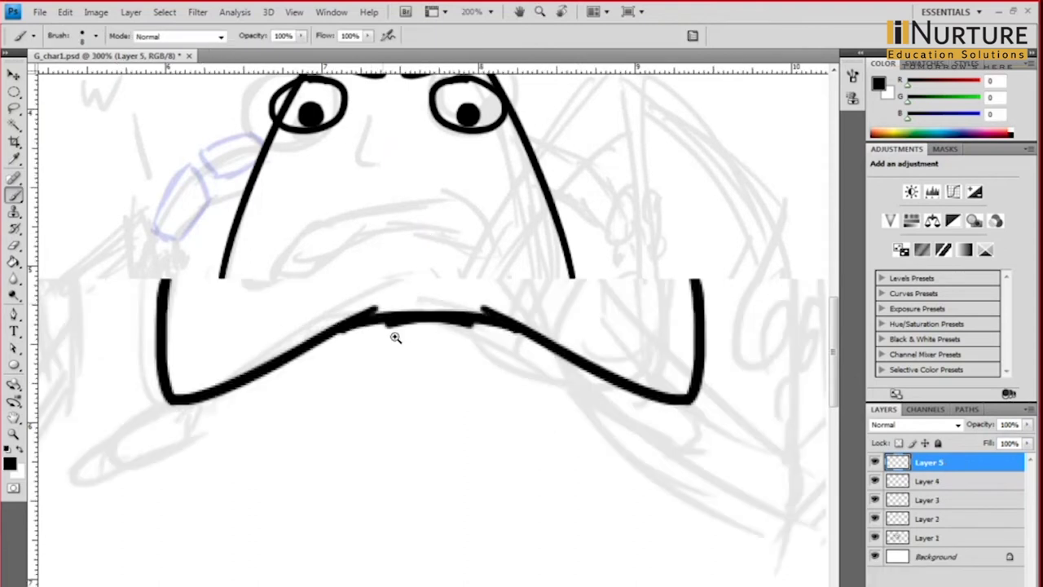
left_click(419, 330, "ctrl")
key("e")
left_click_drag(422, 326, 383, 331)
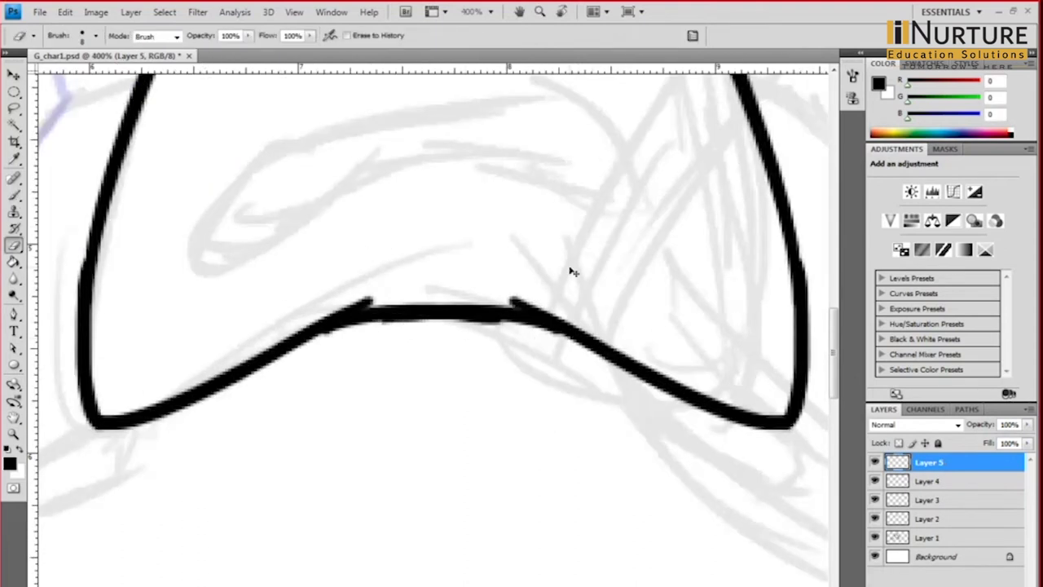
key("ctrl+minus")
key("ctrl+minus")
key("ctrl+minus")
left_click(470, 279, "ctrl")
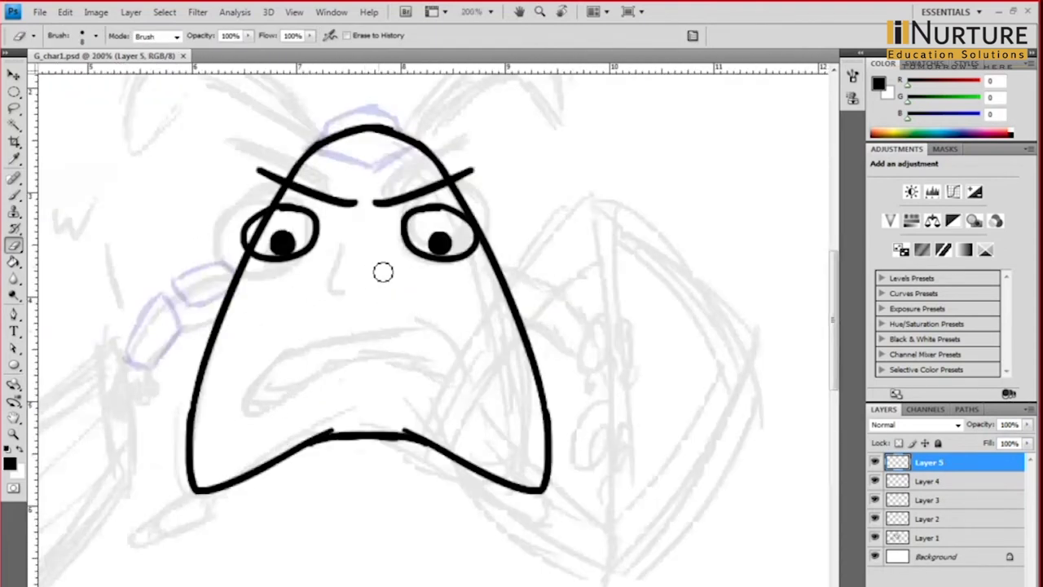
Step: Ink an L-shaped nose between the eyes, undoing and redrawing the stroke until it follows the sketch
key("b")
left_click_drag(384, 280, 413, 260)
left_click_drag(373, 212, 378, 266)
key("ctrl+z")
left_click_drag(372, 213, 381, 273)
key("ctrl+z")
key("ctrl+z")
key("ctrl+z")
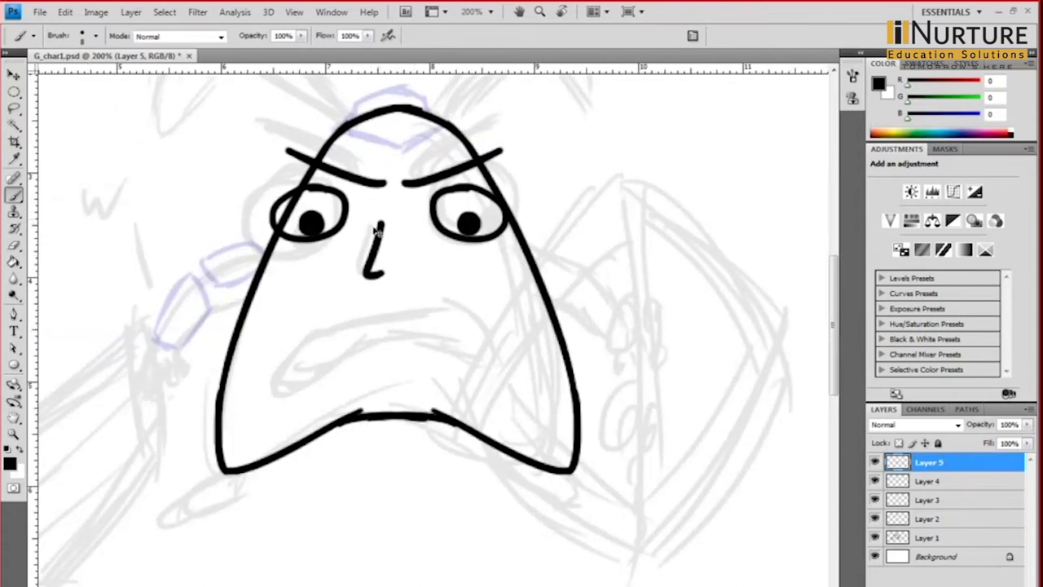
key("ctrl+z")
left_click_drag(380, 221, 396, 272)
left_click_drag(439, 235, 443, 264)
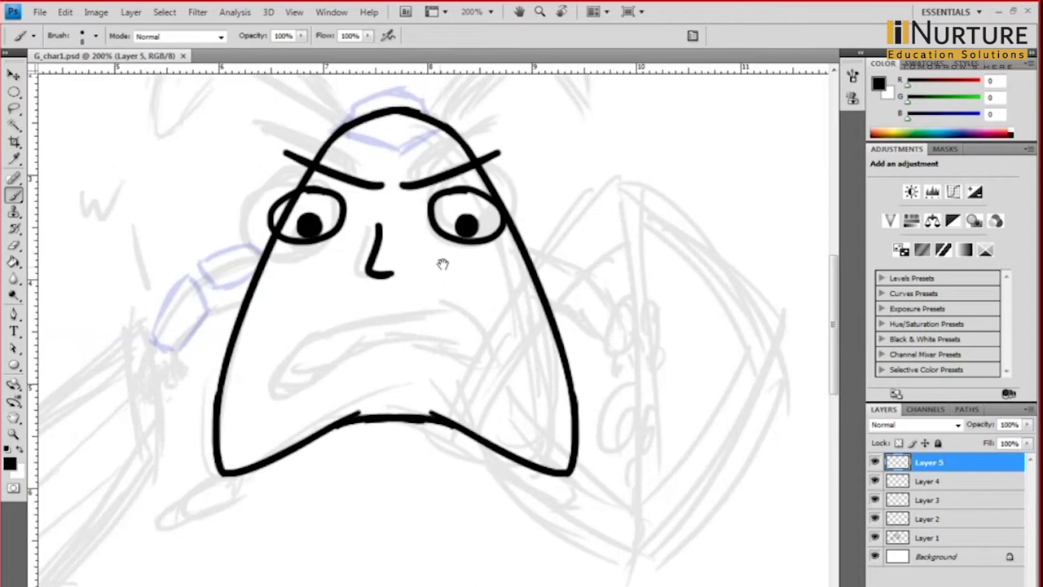
Step: Ink the snarling open mouth below the nose, with a line for the upper teeth along its top edge
mouse_move(330, 320)
left_mouse_down()
mouse_move(451, 303)
mouse_move(357, 352)
mouse_move(407, 334)
left_mouse_up()
key("ctrl+z")
key("ctrl+z")
mouse_move(447, 302)
left_mouse_down()
mouse_move(478, 358)
mouse_move(484, 351)
left_mouse_up()
key("ctrl+z")
left_click_drag(405, 335, 491, 357)
key("ctrl+z")
mouse_move(408, 335)
left_mouse_down()
mouse_move(464, 356)
mouse_move(485, 350)
left_mouse_up()
mouse_move(329, 330)
left_mouse_down()
mouse_move(479, 317)
mouse_move(462, 312)
left_mouse_up()
key("ctrl+z")
key("ctrl+z")
key("ctrl+z")
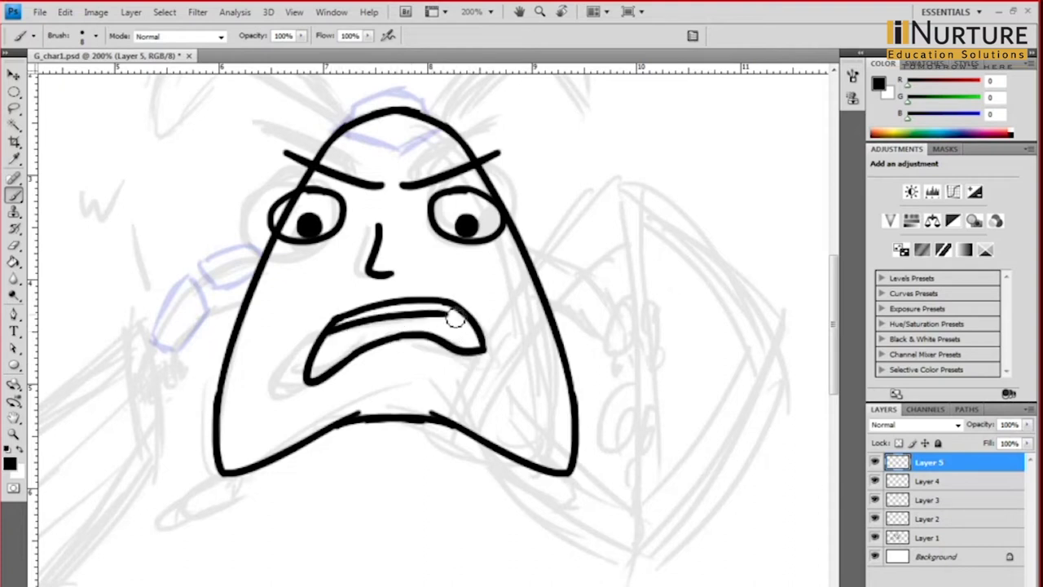
Step: Draw the lower tooth lines across both corners of the mouth
key("ctrl+z")
left_click_drag(315, 364, 351, 356)
key("ctrl+z")
left_click_drag(315, 364, 349, 358)
left_click_drag(441, 339, 478, 331)
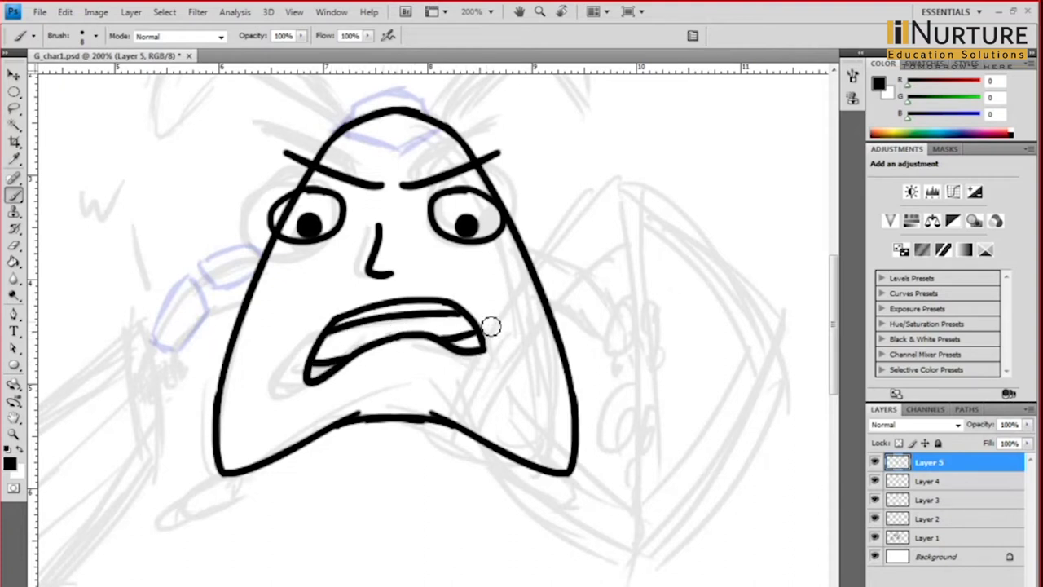
Step: Add a short slanted chin mark below the mouth
key("ctrl+minus")
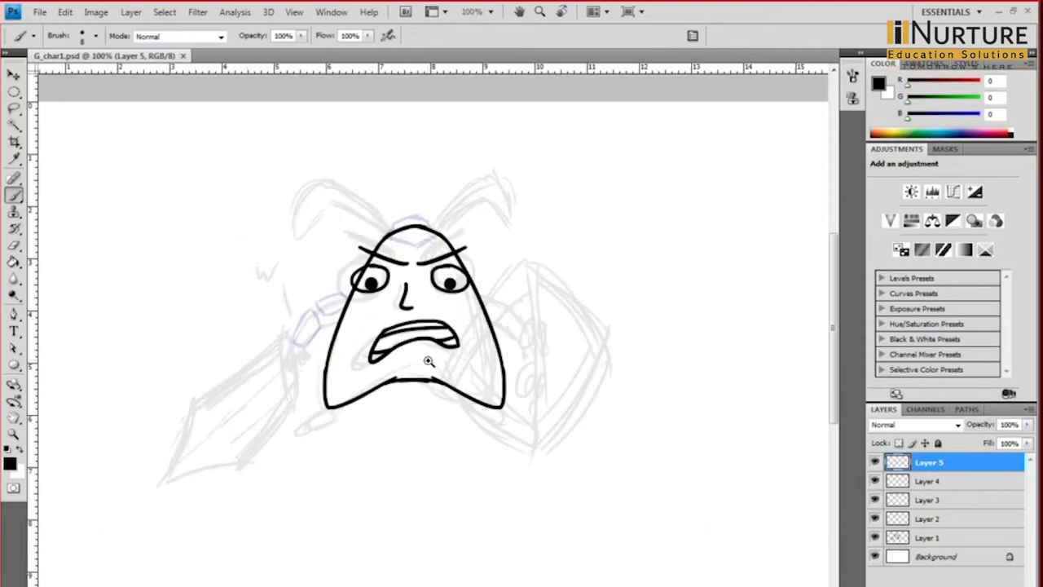
left_click(428, 361, "ctrl")
key("ctrl+minus")
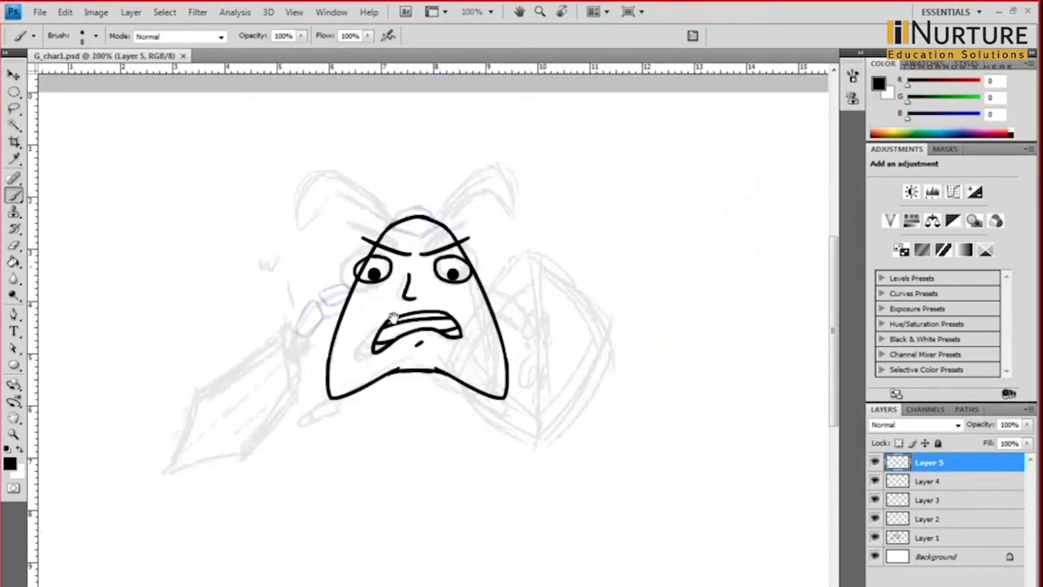
key("ctrl+plus")
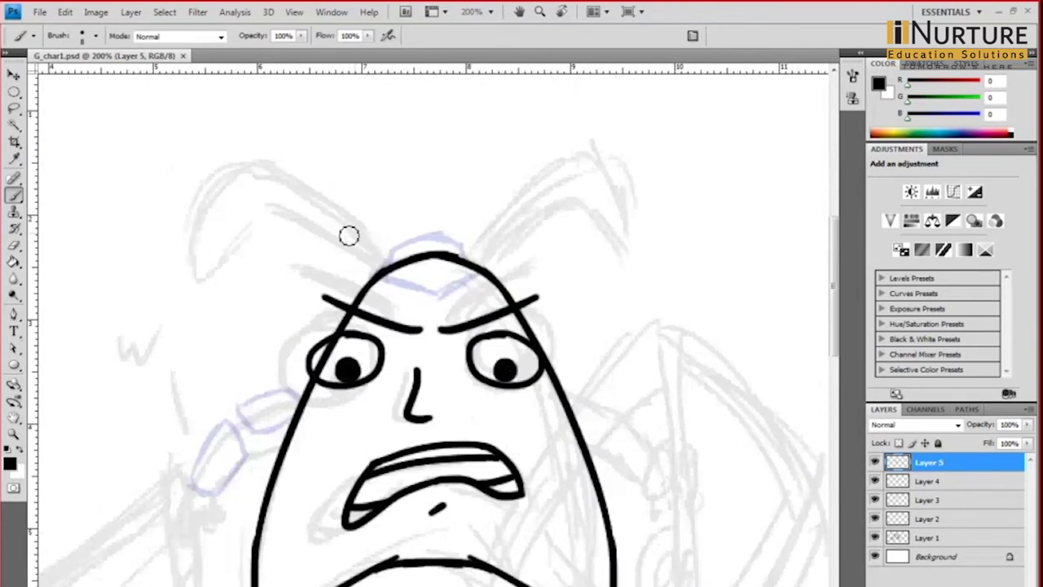
Step: Create Layer 6 and ink the bent horn on the left side of the head over the sketch
left_click_drag(410, 251, 440, 252)
key("ctrl+shift+n")
key("Return")
mouse_move(294, 173)
left_mouse_down()
mouse_move(416, 282)
mouse_move(356, 205)
mouse_move(422, 268)
mouse_move(209, 305)
mouse_move(321, 204)
left_mouse_up()
key("ctrl+z")
key("ctrl+z")
key("ctrl+z")
key("ctrl+z")
mouse_move(277, 238)
left_mouse_down()
mouse_move(308, 213)
mouse_move(413, 282)
left_mouse_up()
key("ctrl+z")
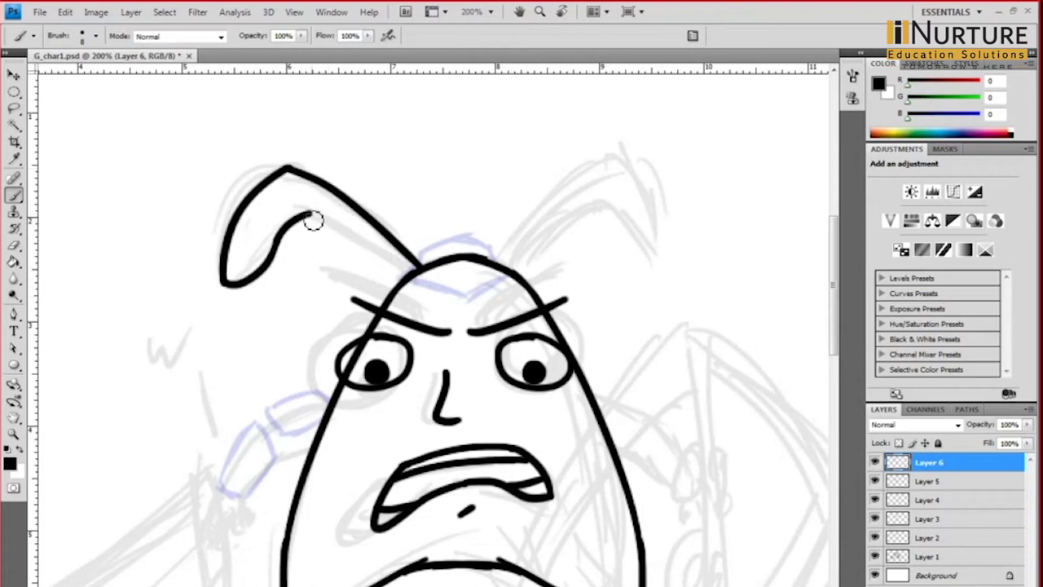
left_click_drag(308, 213, 409, 271)
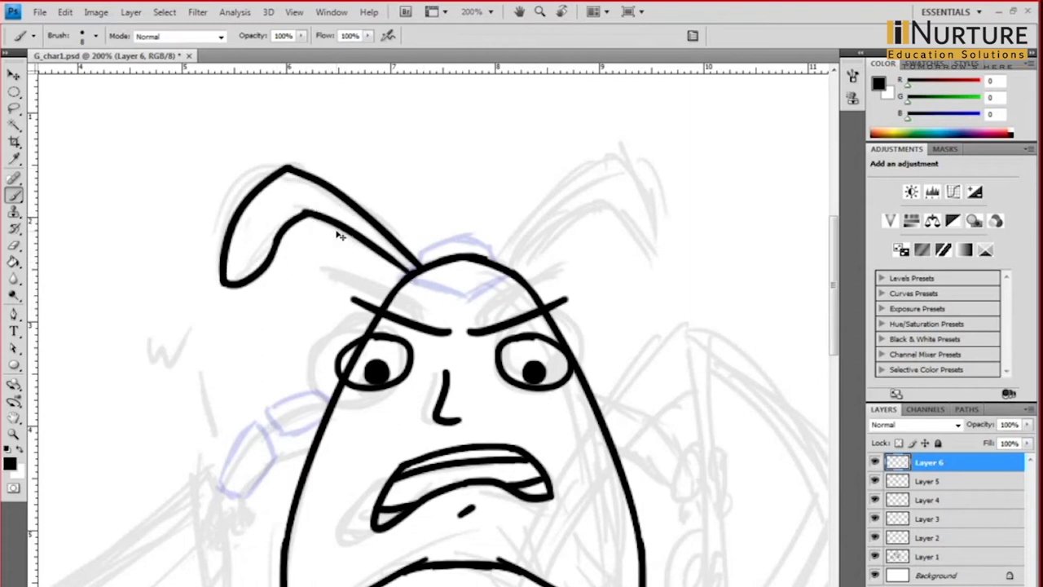
Step: Duplicate the horn layer and flip the copy horizontally
key("ctrl+minus")
left_click(875, 463)
left_click(875, 464)
key("ctrl+j")
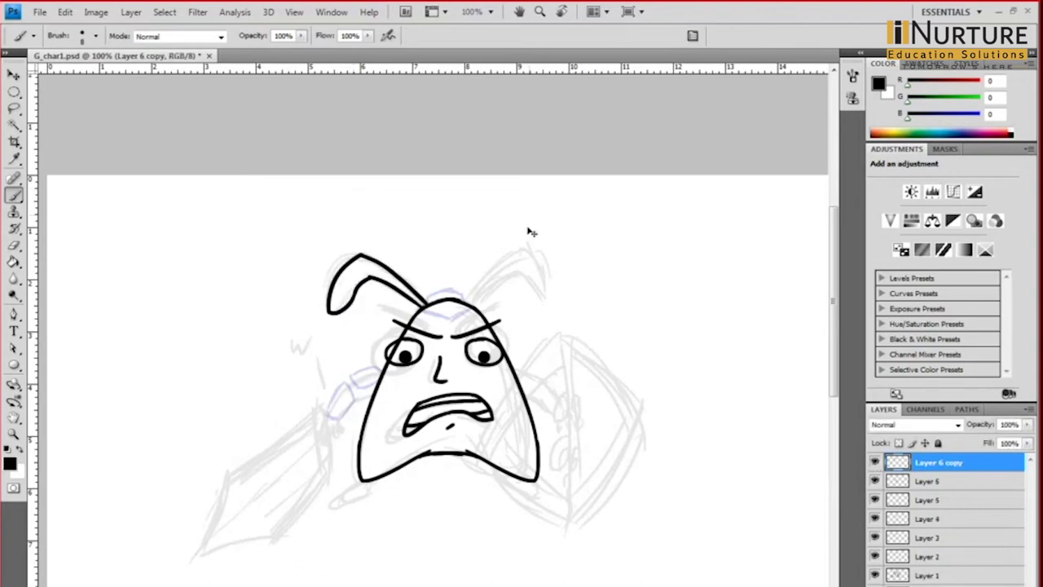
key("ctrl+t")
right_click(402, 278)
left_click(482, 481)
Step: Move the mirrored horn to the right side of the head, merge it into Layer 6 and save the file
key("shift+Right")
key("shift+Right")
key("shift+Right")
key("shift+Right")
key("shift+Right")
key("shift+Right")
key("shift+Right")
key("shift+Right")
key("shift+Right")
key("shift+Right")
key("shift+Right")
key("shift+Right")
key("shift+Right")
key("shift+Right")
key("shift+Right")
key("shift+Right")
key("shift+Right")
key("shift+Right")
key("shift+Right")
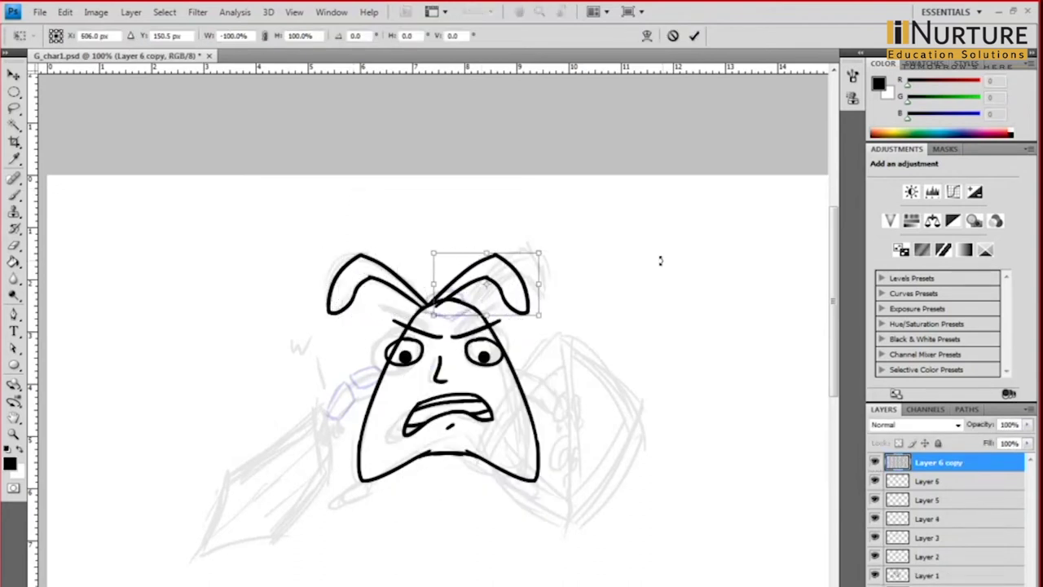
key("Return")
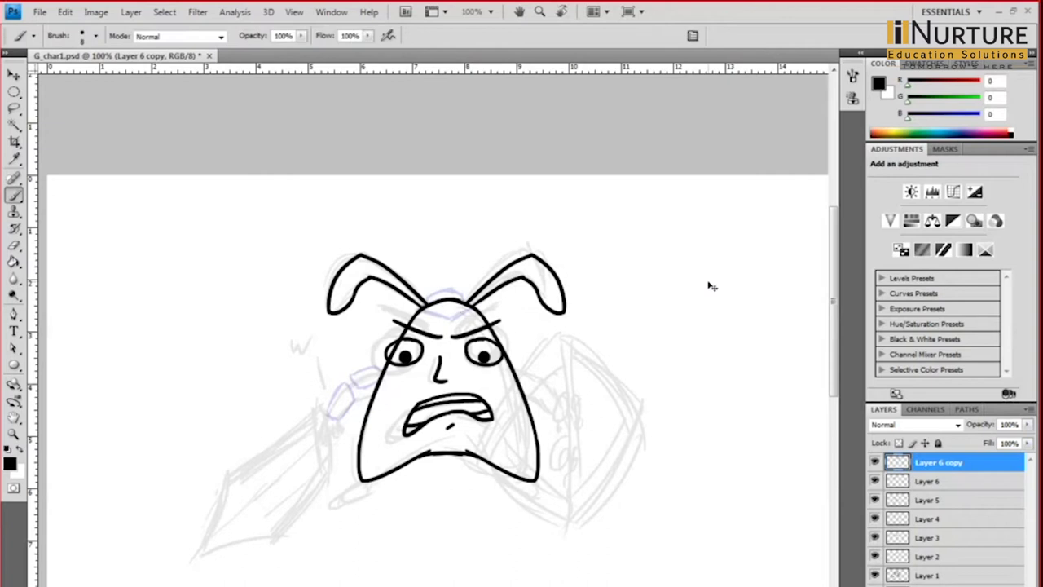
key("ctrl+e")
key("ctrl+s")
Step: Erase the bent outer tip of the right horn with a larger eraser, keeping its two base lines
left_click(482, 283, "ctrl")
left_click_drag(562, 258, 595, 205)
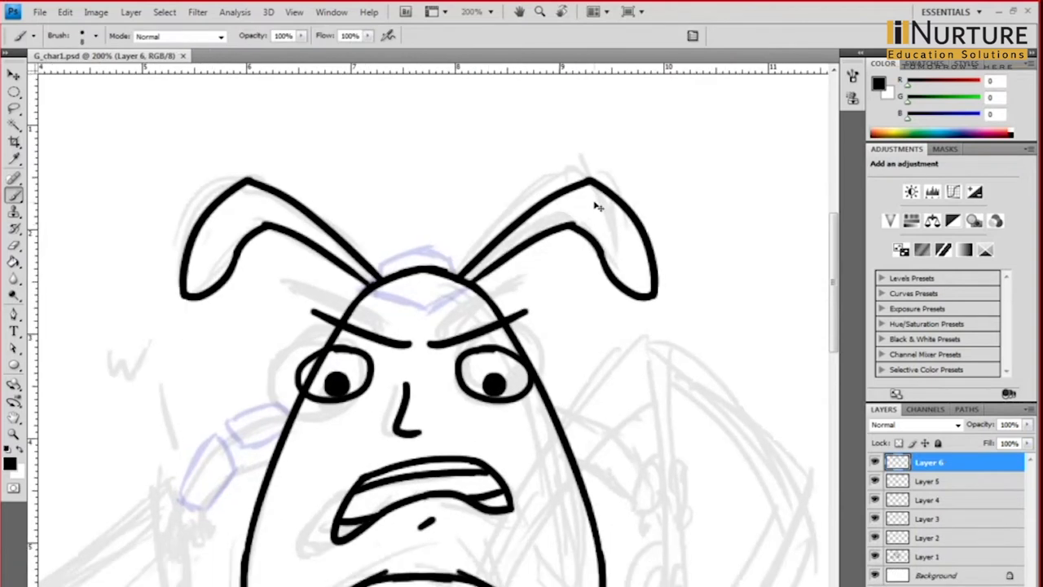
scroll(602, 209, "down", 1)
left_click_drag(607, 526, 610, 528)
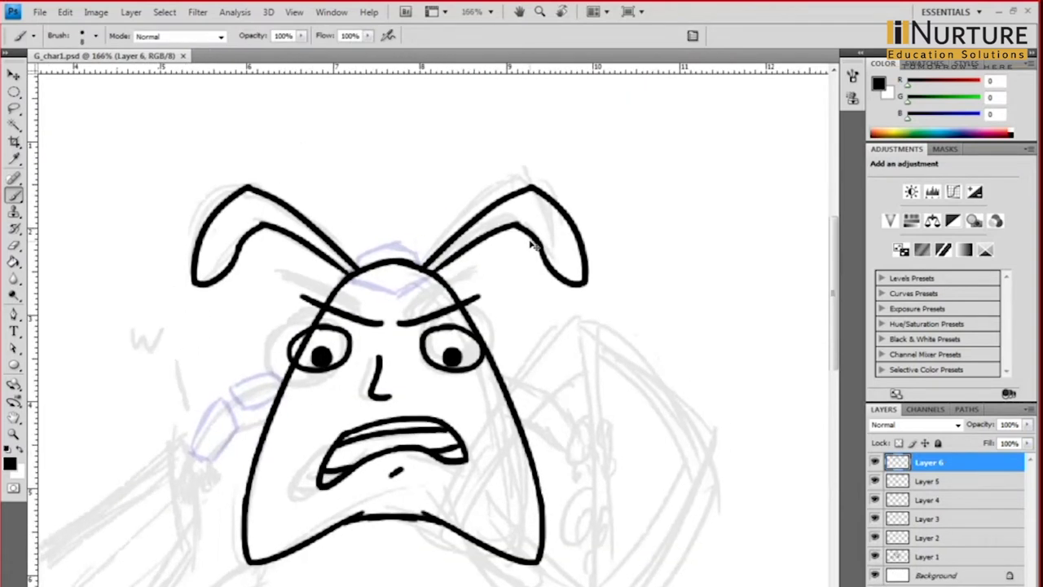
key("ctrl+minus")
key("e")
scroll(506, 287, "up", 1)
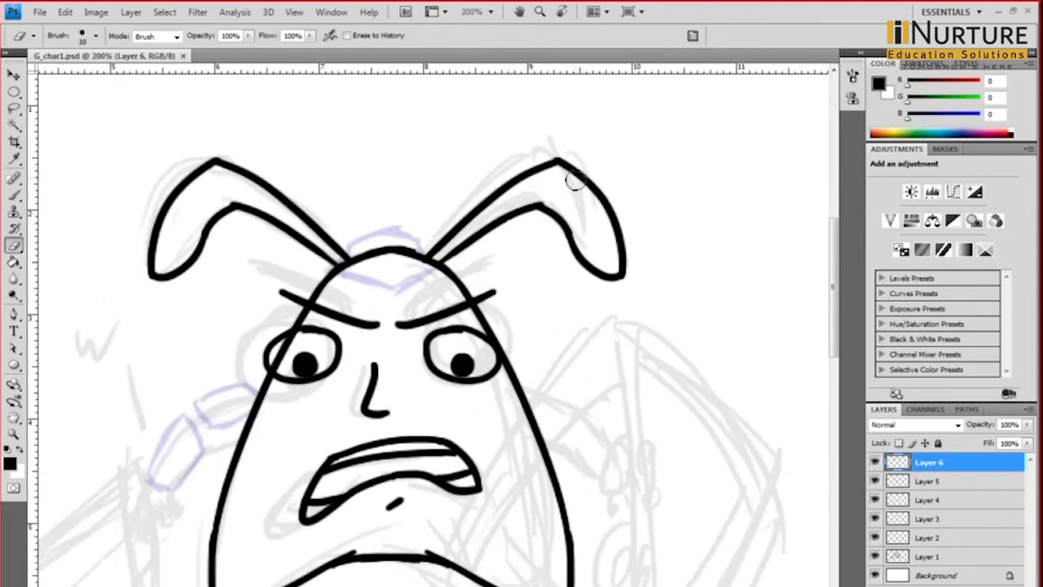
left_click_drag(560, 146, 592, 238)
left_click_drag(534, 249, 483, 272)
Step: Redraw the right horn's tip so it stretches outward to the right instead of drooping
key("b")
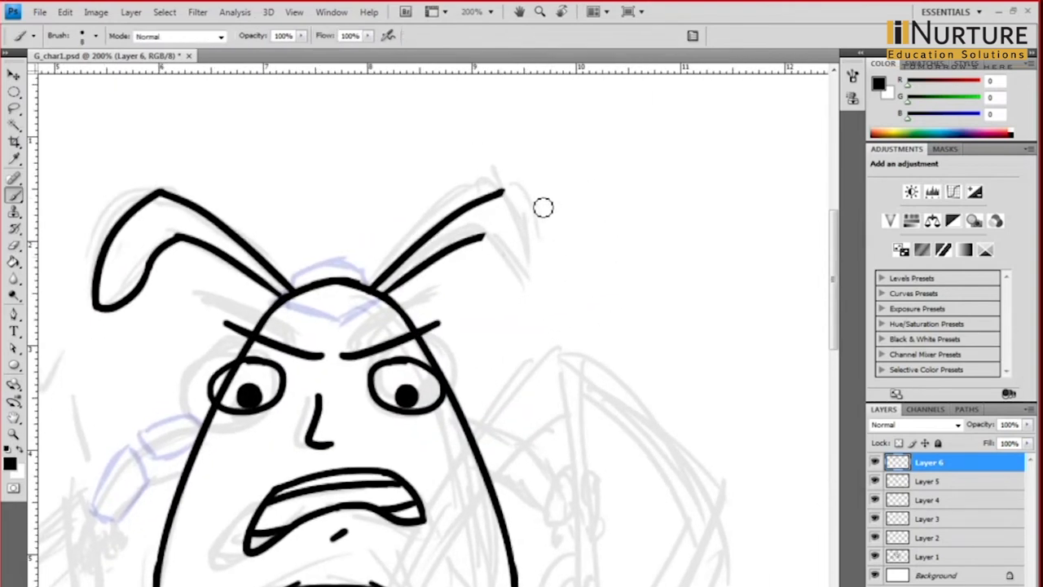
left_click_drag(482, 205, 623, 172)
key("ctrl+z")
left_click_drag(491, 209, 627, 176)
key("ctrl+z")
left_click_drag(502, 194, 625, 182)
mouse_move(482, 237)
left_mouse_down()
mouse_move(623, 216)
mouse_move(604, 243)
left_mouse_up()
key("ctrl+z")
key("ctrl+z")
left_click_drag(481, 238, 625, 228)
mouse_move(616, 182)
left_mouse_down()
mouse_move(514, 235)
mouse_move(620, 219)
mouse_move(581, 225)
mouse_move(607, 233)
mouse_move(579, 245)
left_mouse_up()
key("ctrl+z")
key("ctrl+z")
Step: Clean up the redrawn horn tip with a small eraser and save the file
key("e")
key("ctrl+z")
left_click(588, 227, "ctrl")
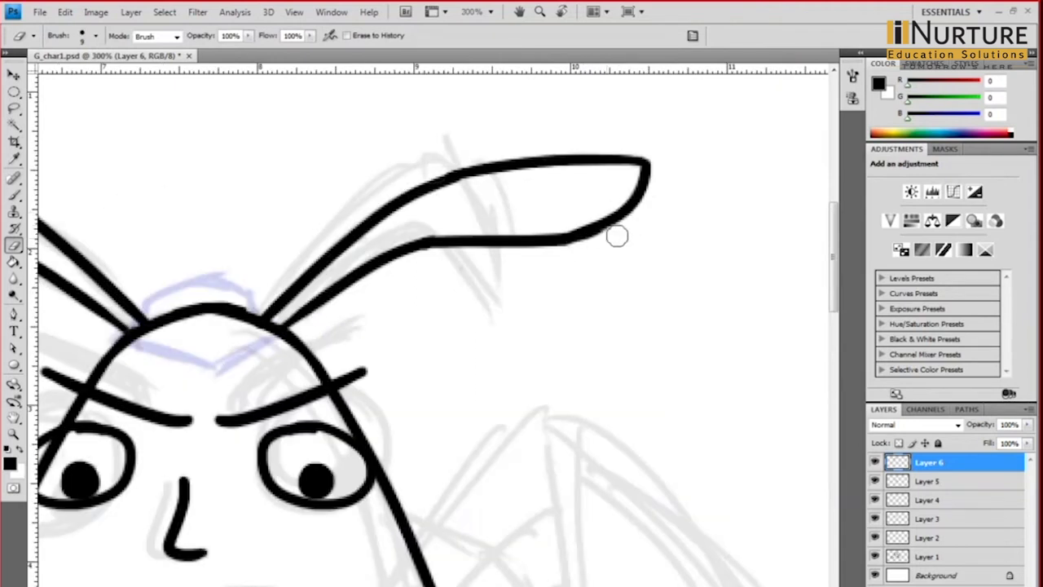
key("ctrl+s")
key("ctrl+minus")
key("ctrl+minus")
left_click_drag(396, 348, 392, 286)
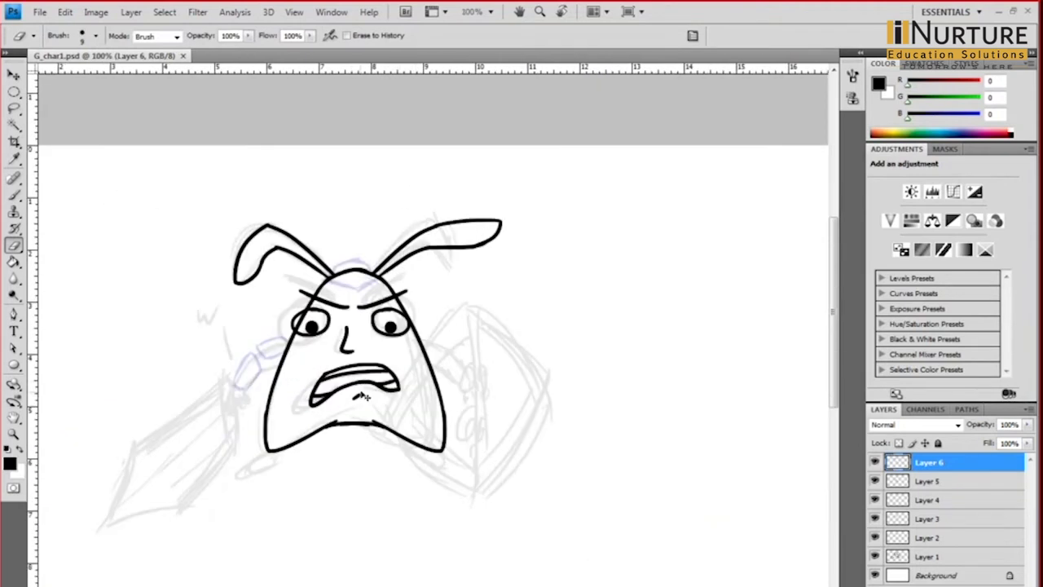
Step: Ink the left foot with its short ankle line below the face's lower left corner
left_click(351, 410, "ctrl")
key("b")
scroll(301, 391, "down", 2)
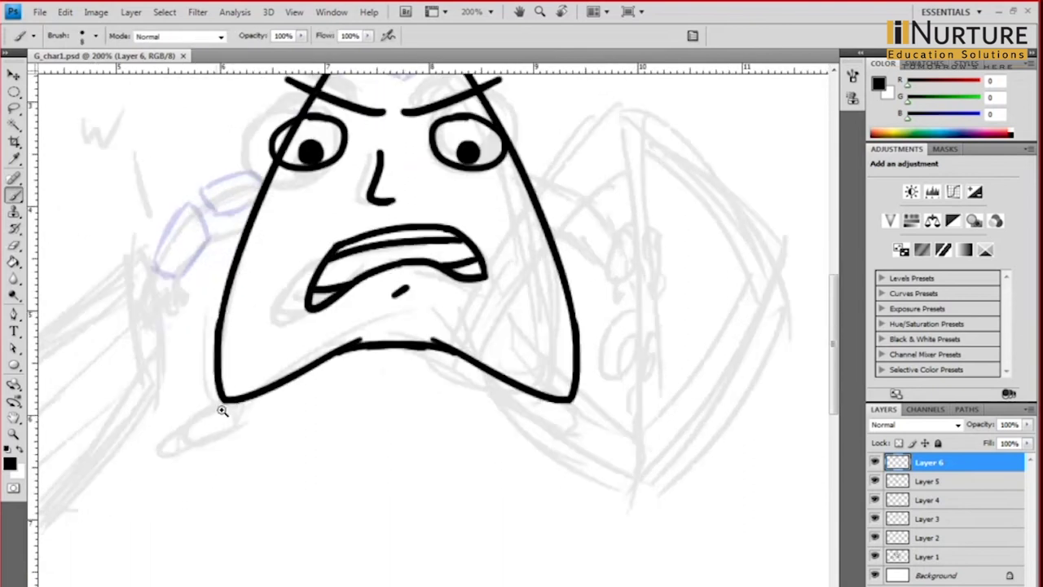
scroll(219, 417, "up", 1)
left_click_drag(246, 400, 245, 432)
key("ctrl+z")
mouse_move(305, 397)
left_mouse_down()
mouse_move(335, 380)
mouse_move(274, 400)
mouse_move(262, 433)
left_mouse_up()
key("ctrl+z")
key("ctrl+z")
key("ctrl+z")
mouse_move(295, 380)
left_mouse_down()
mouse_move(278, 416)
mouse_move(209, 443)
left_mouse_up()
mouse_move(252, 381)
left_mouse_down()
mouse_move(240, 416)
mouse_move(194, 442)
left_mouse_up()
key("ctrl+z")
mouse_move(253, 384)
left_mouse_down()
mouse_move(202, 440)
mouse_move(178, 426)
mouse_move(173, 440)
mouse_move(178, 450)
mouse_move(245, 427)
left_mouse_up()
key("ctrl+z")
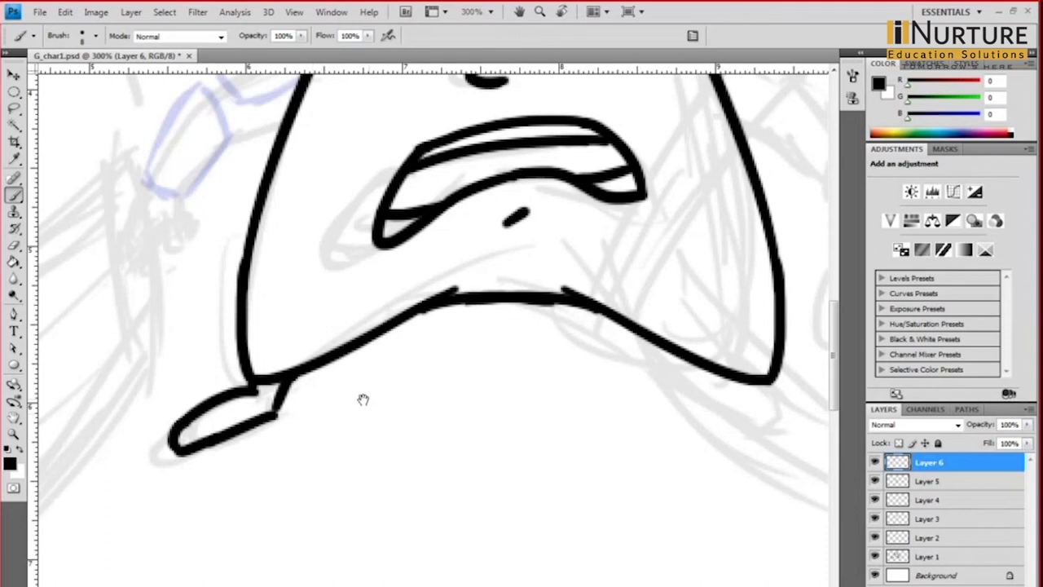
Step: Ink a short curved ankle line below the face's lower right corner
left_click_drag(362, 400, 309, 393)
left_click_drag(679, 375, 695, 400)
key("ctrl+z")
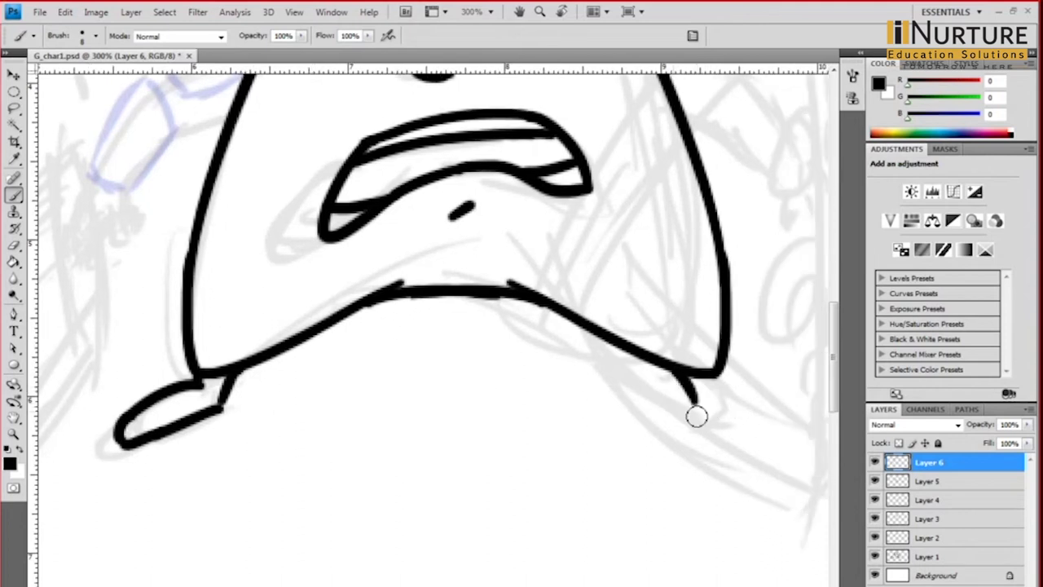
Step: Sketch a trial foot with an angled leg and rough overlapping toe strokes in the blank area below the face
left_click_drag(599, 399, 599, 388)
mouse_move(475, 388)
left_mouse_down()
mouse_move(495, 358)
mouse_move(420, 462)
left_mouse_up()
left_click_drag(415, 346, 356, 440)
left_click_drag(421, 462, 397, 487)
mouse_move(369, 476)
left_mouse_down()
mouse_move(368, 485)
mouse_move(406, 488)
left_mouse_up()
left_click_drag(363, 457, 343, 481)
mouse_move(355, 452)
left_mouse_down()
mouse_move(325, 473)
mouse_move(332, 484)
left_mouse_up()
left_click_drag(423, 360, 358, 497)
mouse_move(399, 493)
left_mouse_down()
mouse_move(472, 429)
mouse_move(426, 468)
left_mouse_up()
left_click_drag(477, 389, 428, 365)
Step: Lasso the angled trial foot below the face, delete it and clear the selection
key("l")
left_click_drag(482, 319, 514, 419)
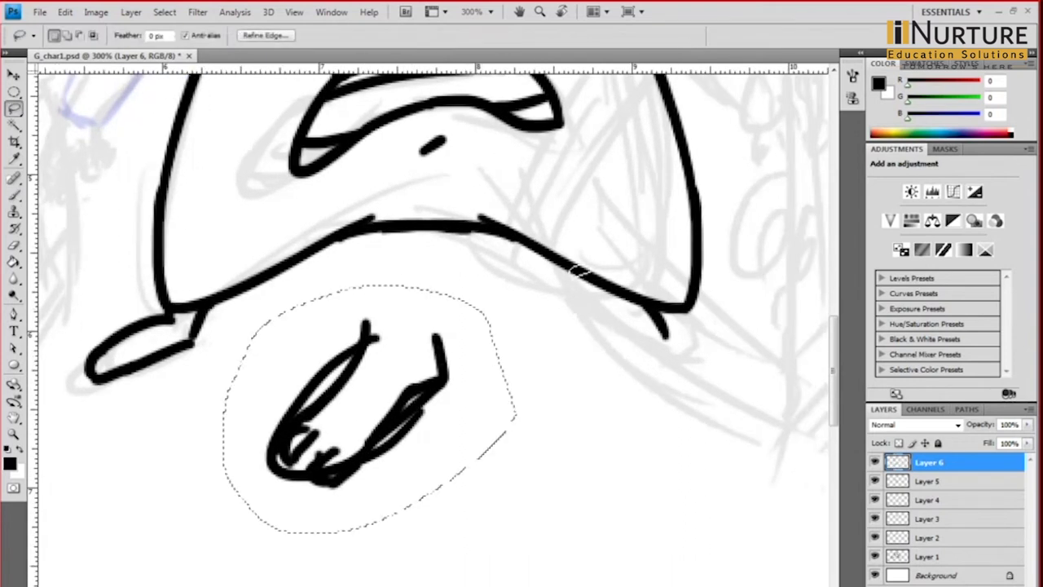
key("Delete")
key("ctrl+d")
key("b")
Step: Sketch a front-view trial foot with ankle bones, separate toes and two upright leg lines below the face
left_click_drag(596, 247, 585, 223)
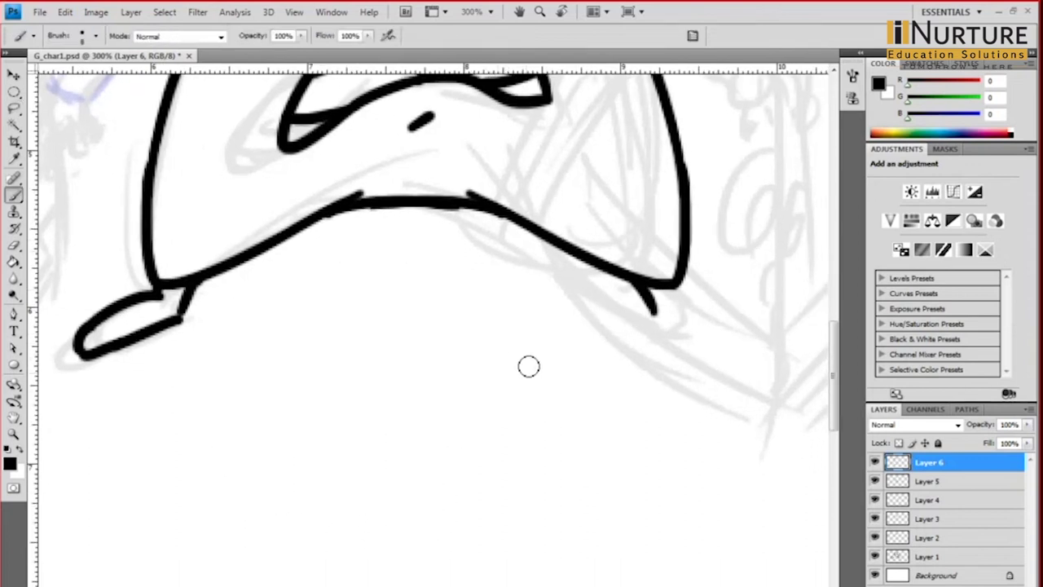
mouse_move(385, 397)
left_mouse_down()
mouse_move(481, 363)
mouse_move(498, 385)
left_mouse_up()
key("ctrl+z")
left_click_drag(371, 356, 362, 376)
left_click_drag(461, 350, 469, 379)
left_click_drag(397, 368, 343, 432)
left_click_drag(467, 376, 517, 438)
mouse_move(344, 431)
left_mouse_down()
mouse_move(365, 454)
mouse_move(388, 432)
left_mouse_up()
left_click_drag(389, 438, 423, 447)
left_click_drag(437, 425, 444, 447)
left_click_drag(454, 432, 452, 453)
left_click_drag(470, 433, 481, 449)
left_click_drag(446, 462, 514, 450)
left_click_drag(394, 288, 389, 353)
left_click_drag(461, 288, 461, 348)
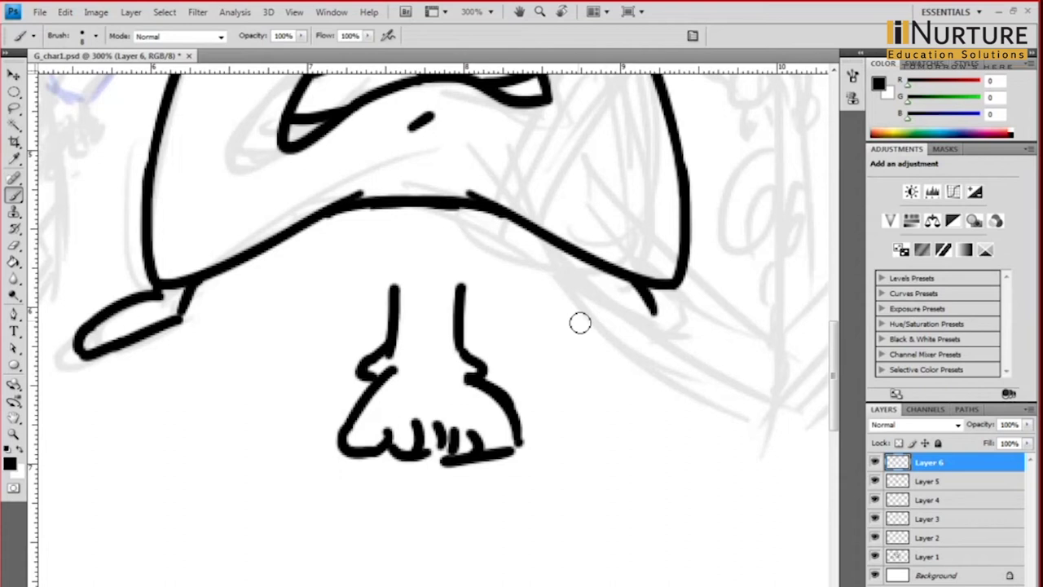
Step: Lasso and delete the front-view trial foot with its toes, and clear the selection
key("l")
mouse_move(508, 276)
left_mouse_down()
mouse_move(326, 384)
mouse_move(570, 373)
left_mouse_up()
key("Delete")
key("ctrl+d")
key("b")
Step: Ink the second, outer ankle line below the face's lower right corner and save the file
mouse_move(677, 287)
left_mouse_down()
mouse_move(692, 311)
mouse_move(675, 286)
left_mouse_up()
key("ctrl+z")
key("ctrl+s")
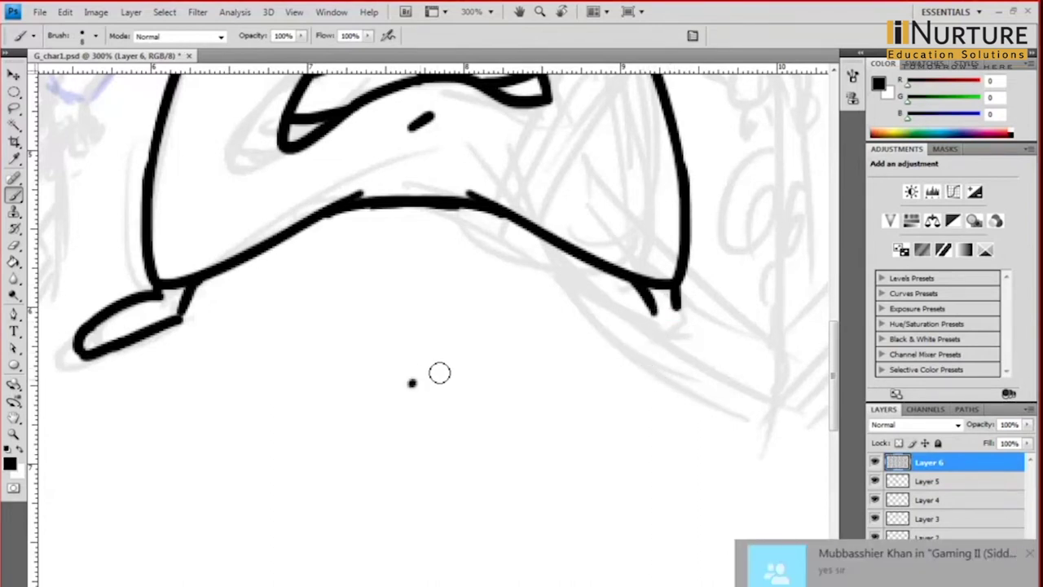
Step: Ink the right foot below its ankle lines with a straight heel, rounded toe and flat sole
left_click_drag(652, 308, 643, 350)
key("ctrl+z")
left_click_drag(690, 320, 698, 322)
left_click_drag(649, 339, 686, 349)
key("ctrl+z")
mouse_move(697, 322)
left_mouse_down()
mouse_move(689, 350)
mouse_move(657, 352)
mouse_move(690, 361)
mouse_move(656, 348)
mouse_move(690, 350)
left_mouse_up()
key("ctrl+z")
key("e")
key("n")
key("b")
key("ctrl+z")
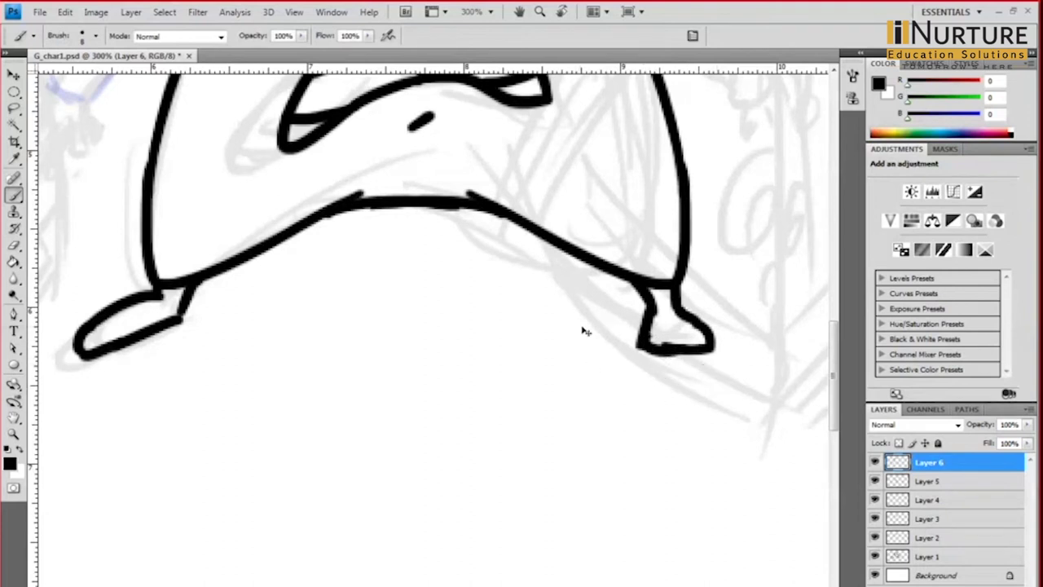
Step: Touch up the left foot's ankle line, erase the uneven bump inside the right foot's sole and save the file
left_click_drag(192, 295, 185, 319)
key("ctrl+minus")
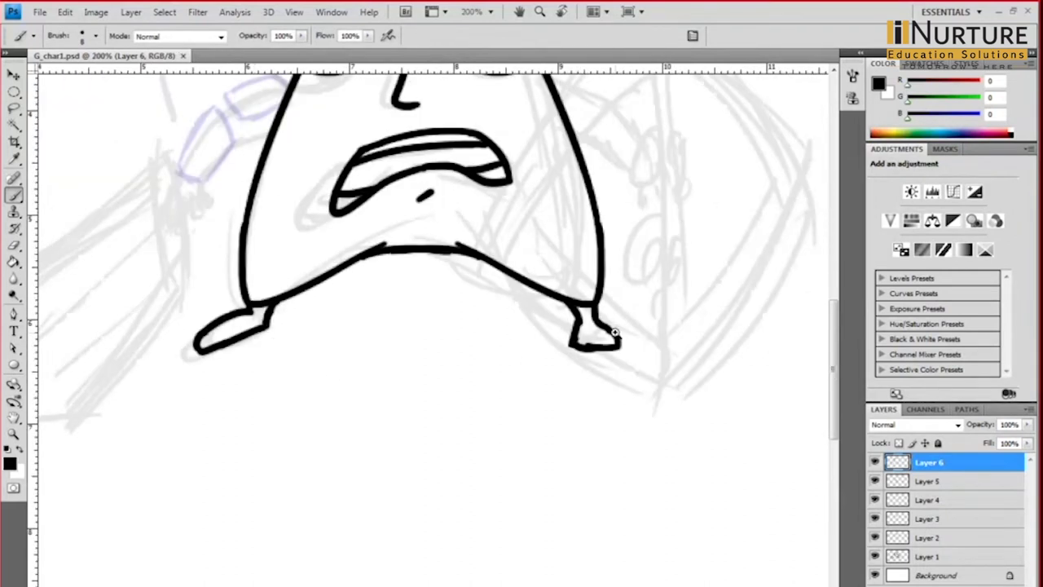
left_click(618, 332, "ctrl")
key("e")
left_click(580, 339, "ctrl")
mouse_move(588, 378)
left_mouse_down()
mouse_move(538, 371)
mouse_move(583, 359)
left_mouse_up()
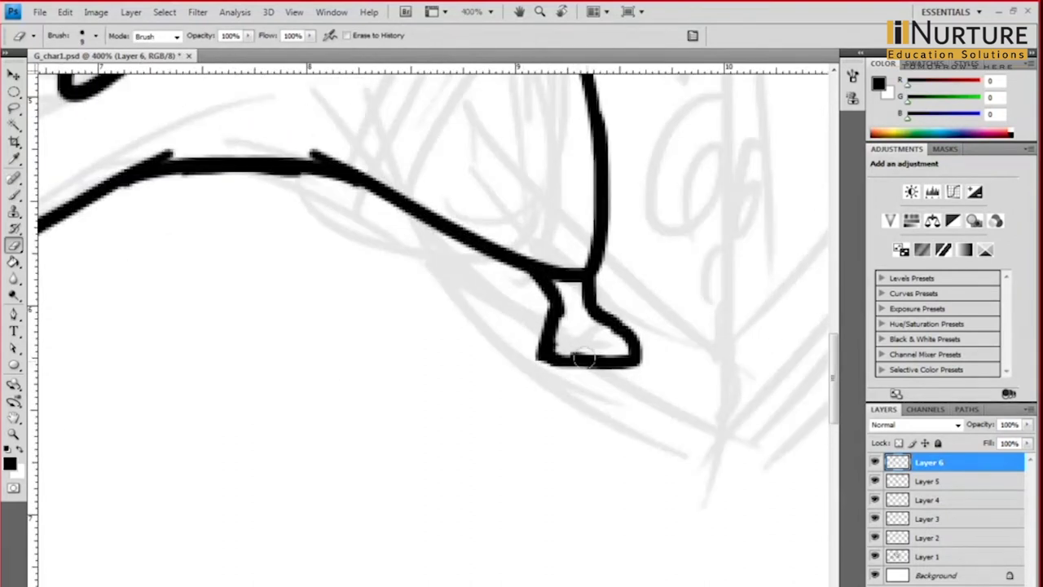
key("ctrl+s")
key("ctrl+minus")
key("ctrl+minus")
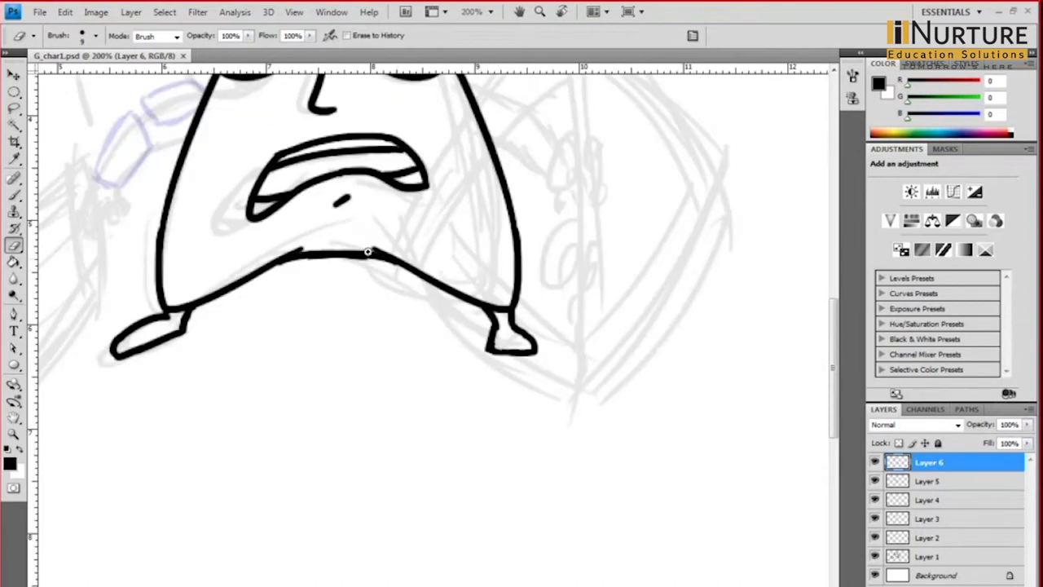
Step: Add a new layer above the inked feet for the arm and sword, and save the file
left_click(337, 270, "ctrl")
scroll(318, 244, "up", 1)
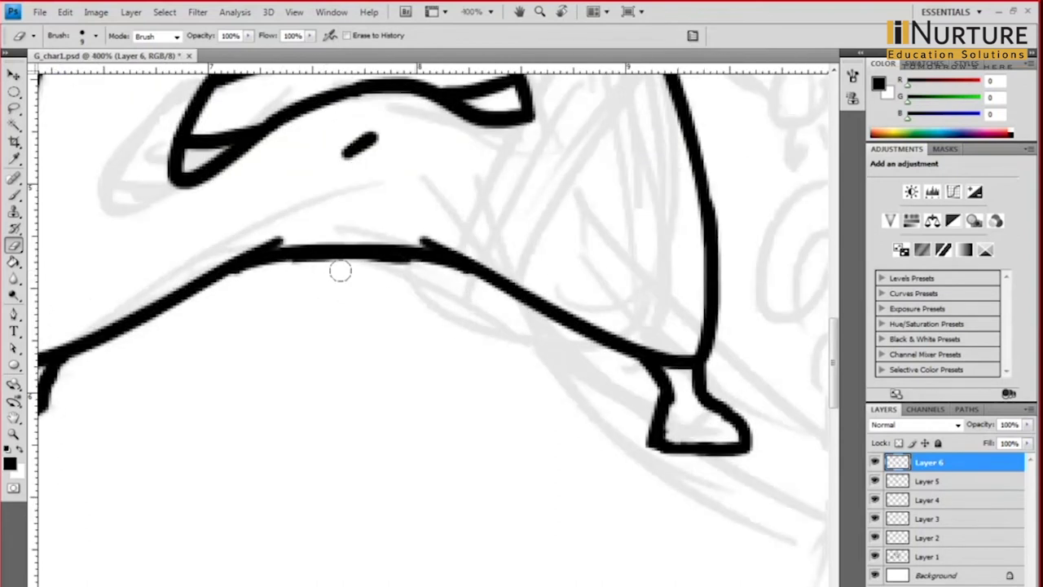
key("ctrl+1")
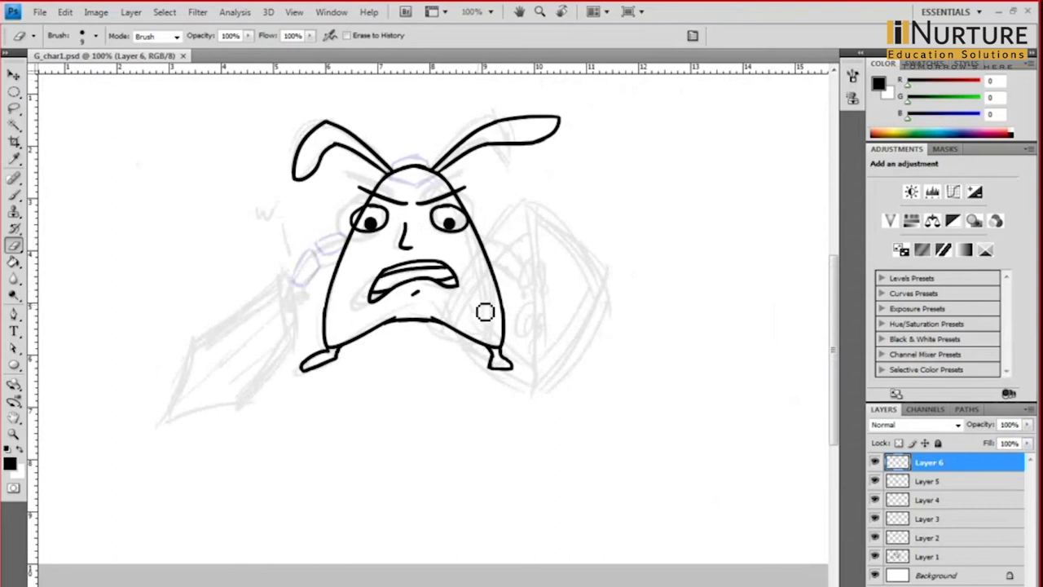
left_click_drag(539, 245, 545, 285)
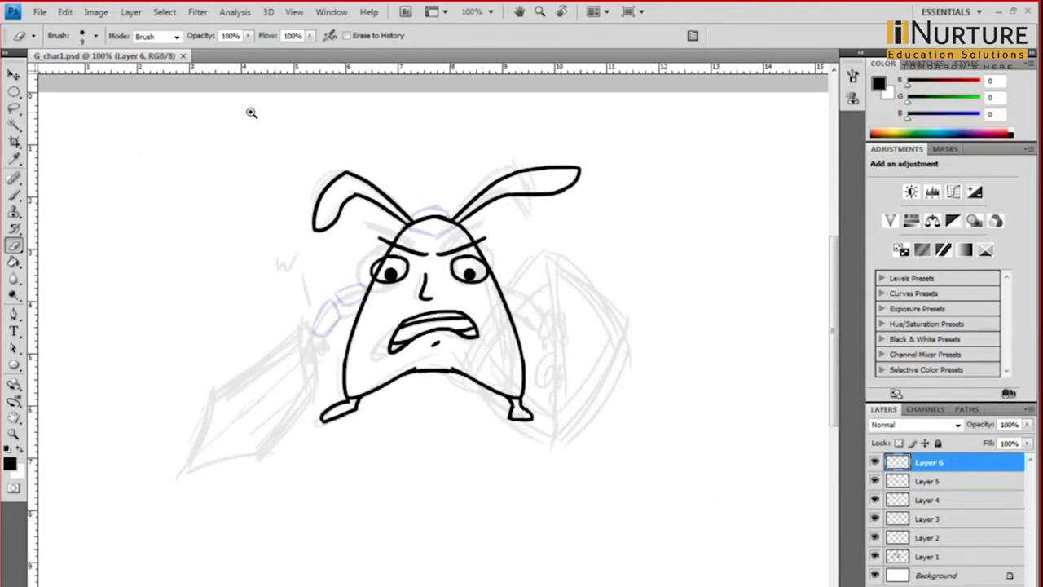
left_click_drag(690, 524, 691, 526)
key("b")
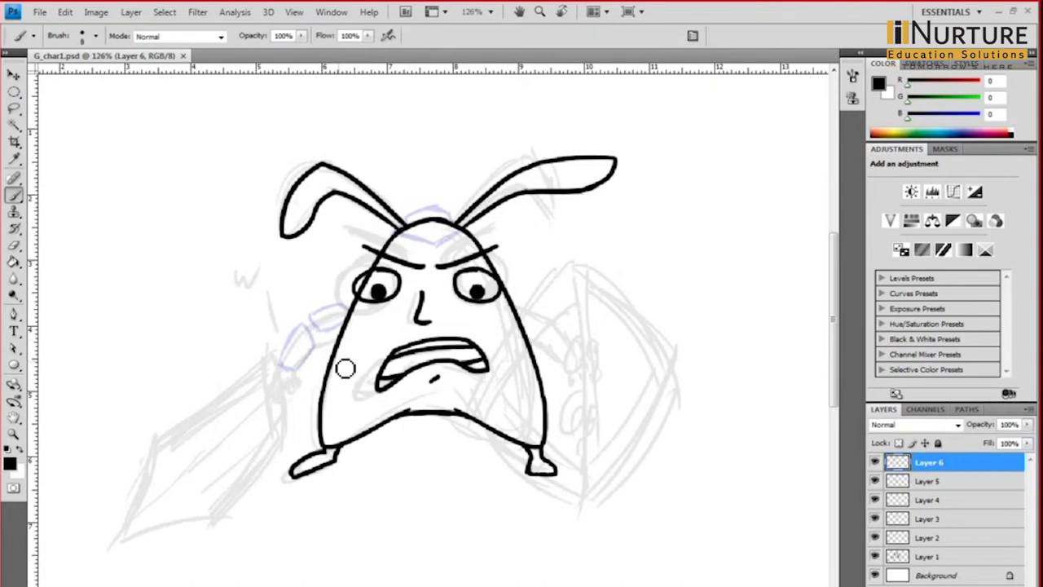
key("ctrl+shift+n")
key("Return")
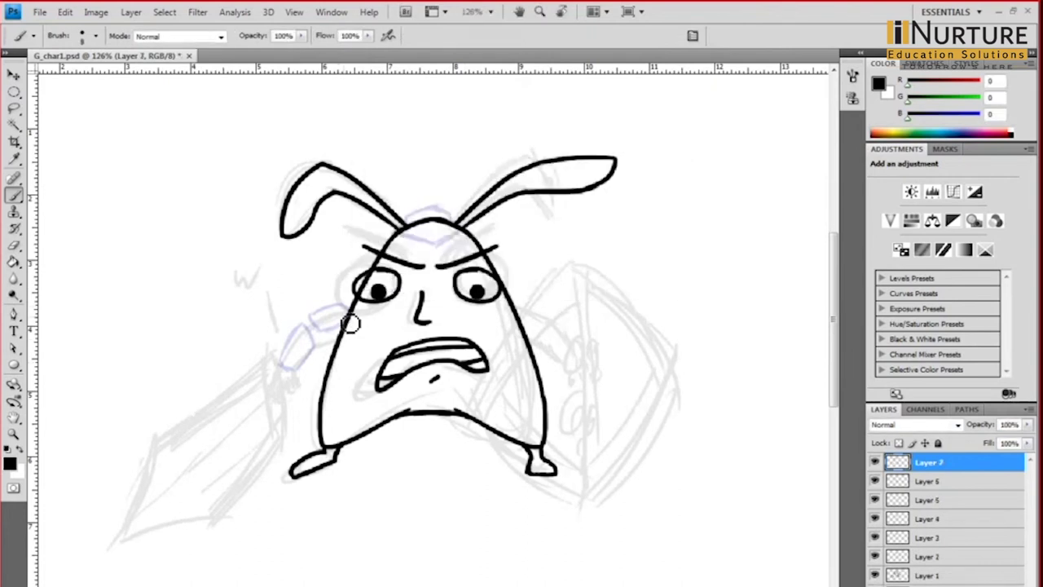
key("ctrl+s")
Step: Ink the left arm's upper curve from the face's edge below the eye out to the elbow
left_click(327, 337)
mouse_move(348, 302)
left_mouse_down()
mouse_move(348, 256)
mouse_move(372, 280)
mouse_move(366, 291)
left_mouse_up()
left_click_drag(400, 255, 342, 283)
key("ctrl+z")
left_click_drag(399, 255, 327, 297)
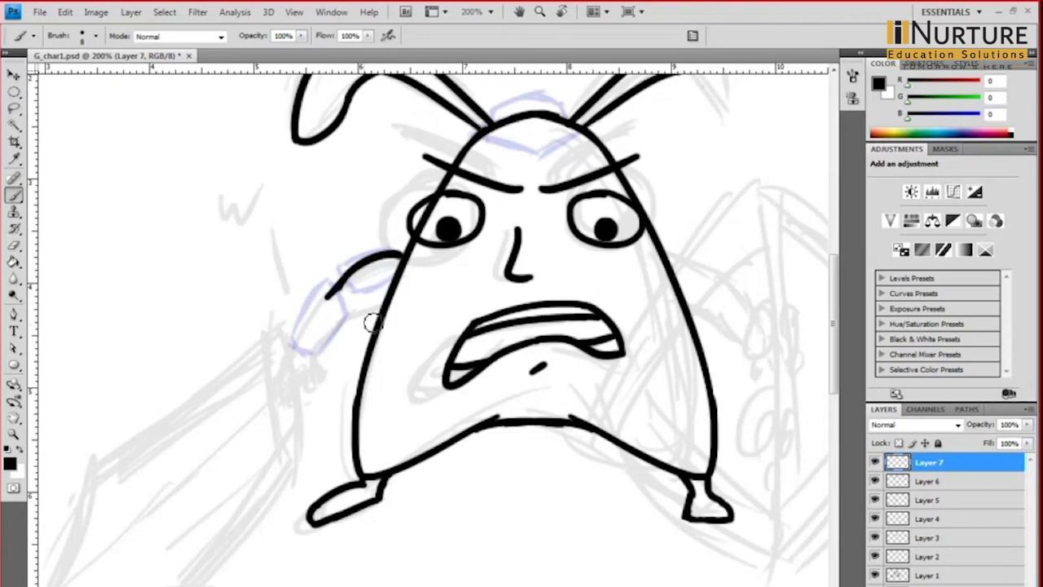
key("ctrl+z")
Step: Ink the left arm's underside from the face's edge, bending at the elbow down to the wrist
mouse_move(402, 253)
left_mouse_down()
mouse_move(314, 290)
mouse_move(329, 287)
mouse_move(378, 317)
mouse_move(389, 303)
left_mouse_up()
key("ctrl+z")
key("ctrl+z")
key("ctrl+z")
key("ctrl+z")
scroll(315, 237, "down", 1)
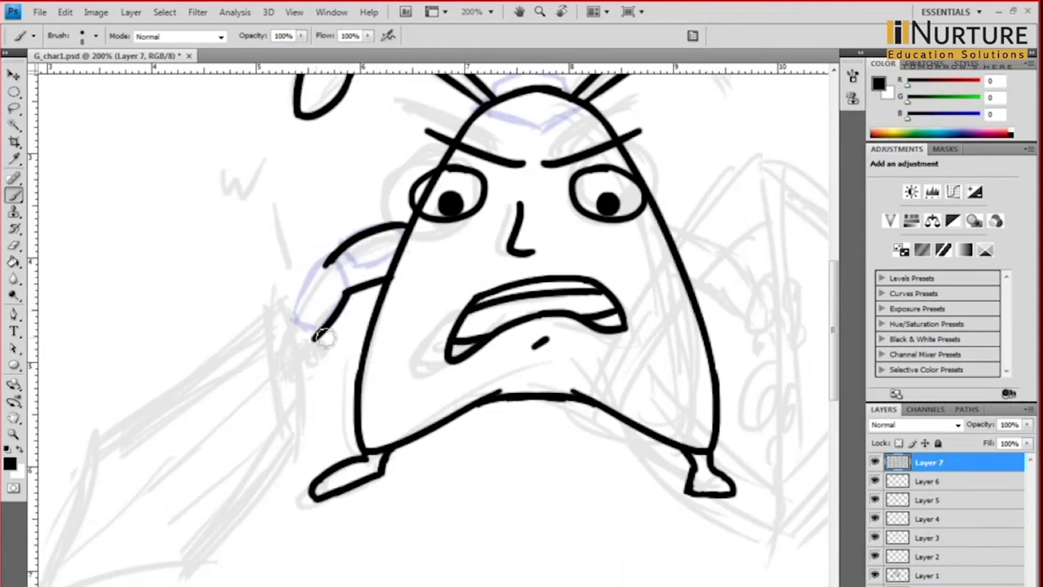
Step: Extend the left arm's outer line down to the wrist and ink the small hand with its finger
mouse_move(345, 296)
left_mouse_down()
mouse_move(312, 335)
mouse_move(328, 264)
mouse_move(290, 330)
left_mouse_up()
key("ctrl+z")
key("ctrl+z")
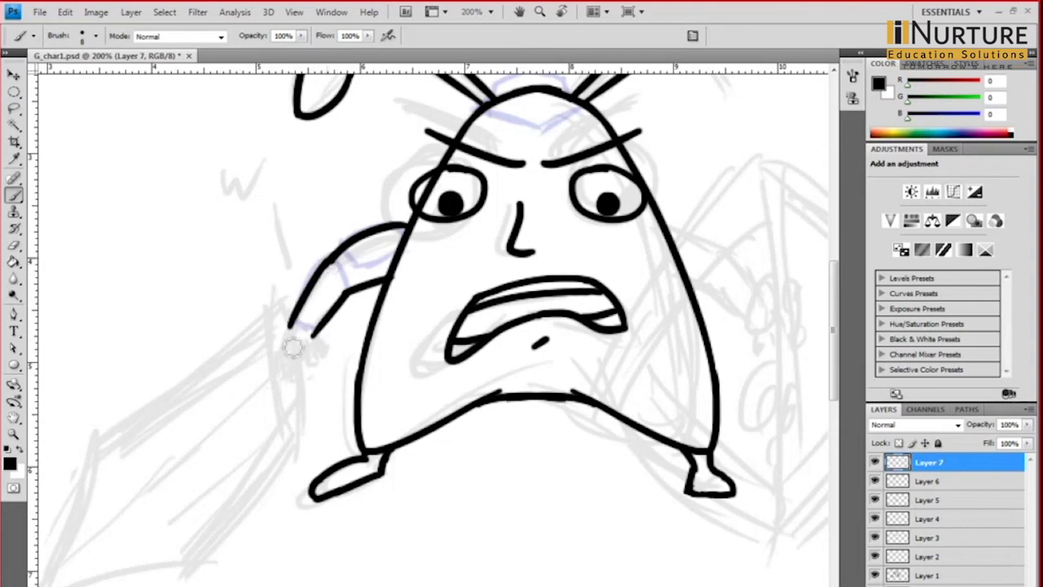
key("ctrl+z")
mouse_move(328, 259)
left_mouse_down()
mouse_move(303, 340)
mouse_move(318, 355)
left_mouse_up()
mouse_move(315, 319)
left_mouse_down()
mouse_move(313, 353)
mouse_move(306, 333)
mouse_move(285, 338)
left_mouse_up()
Step: Ink the sword's guard as a narrow upright box at the left hand
left_click_drag(285, 278, 299, 416)
key("ctrl+z")
left_click_drag(283, 270, 295, 336)
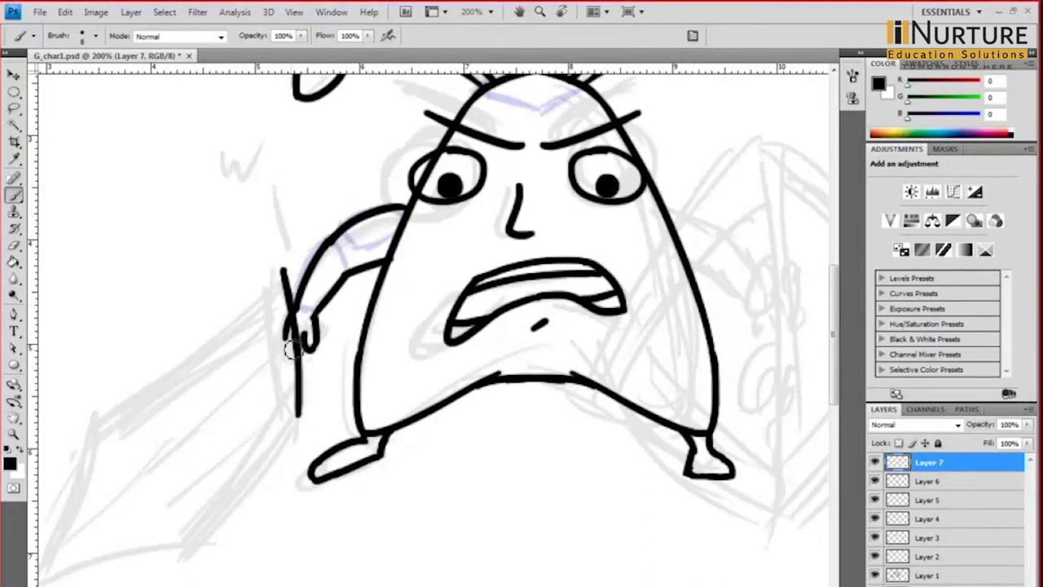
mouse_move(268, 275)
left_mouse_down()
mouse_move(294, 275)
mouse_move(284, 426)
left_mouse_up()
key("ctrl+z")
left_click_drag(259, 274, 289, 271)
left_click_drag(273, 418, 300, 413)
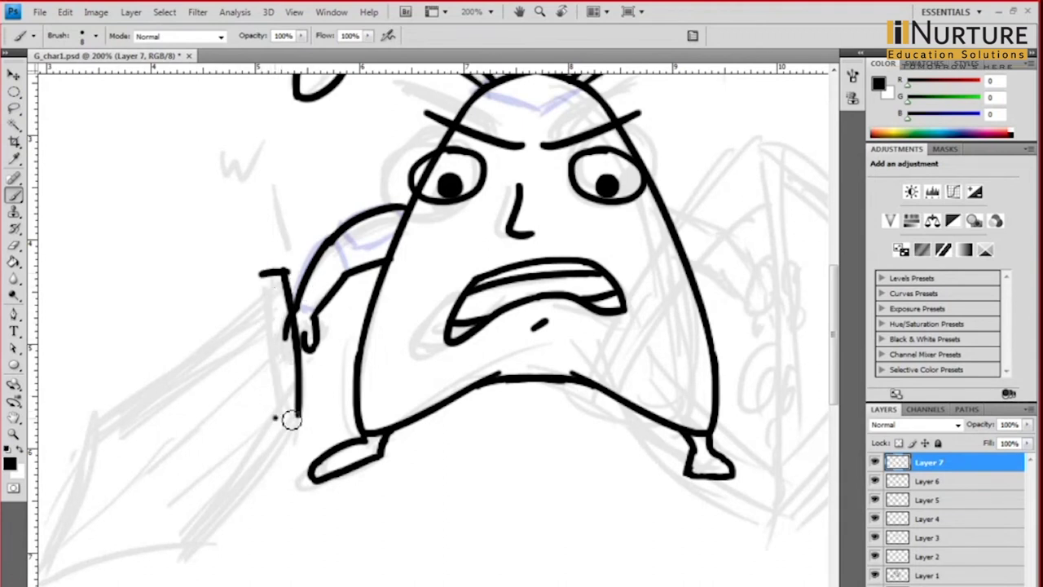
left_click_drag(269, 306, 278, 404)
left_click_drag(259, 274, 254, 312)
left_click_drag(262, 388, 289, 414)
Step: Ink a straight blade line from the middle of the guard sloping outward and down to the left
key("ctrl+minus")
left_click(418, 303, "ctrl")
left_click_drag(418, 232, 411, 162)
left_click_drag(399, 276, 381, 271)
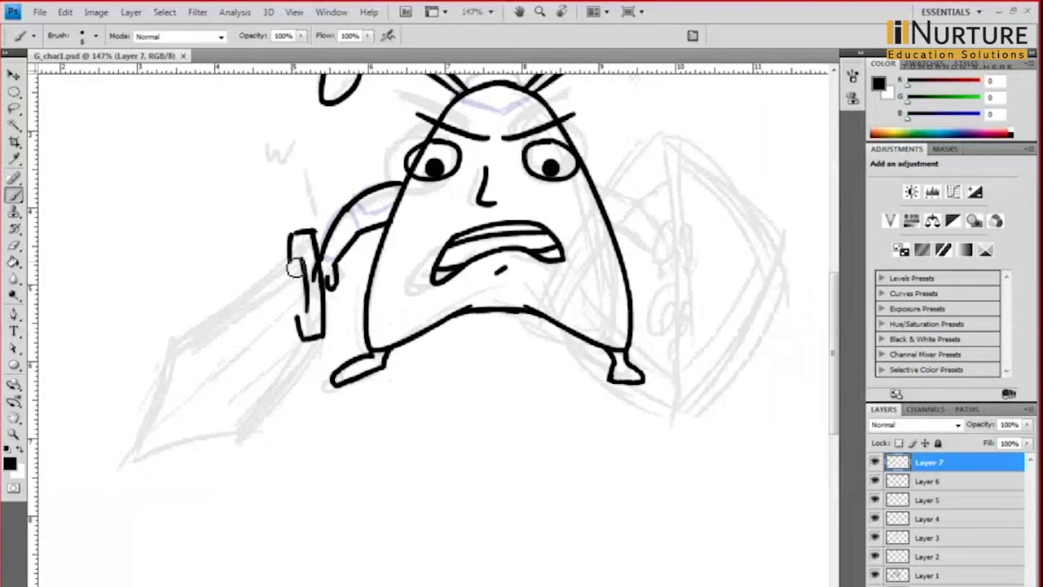
left_click(154, 392, "shift")
key("ctrl+z")
left_click(310, 293)
left_click(154, 369, "shift")
key("ctrl+z")
left_click(308, 281)
left_click(144, 342, "shift")
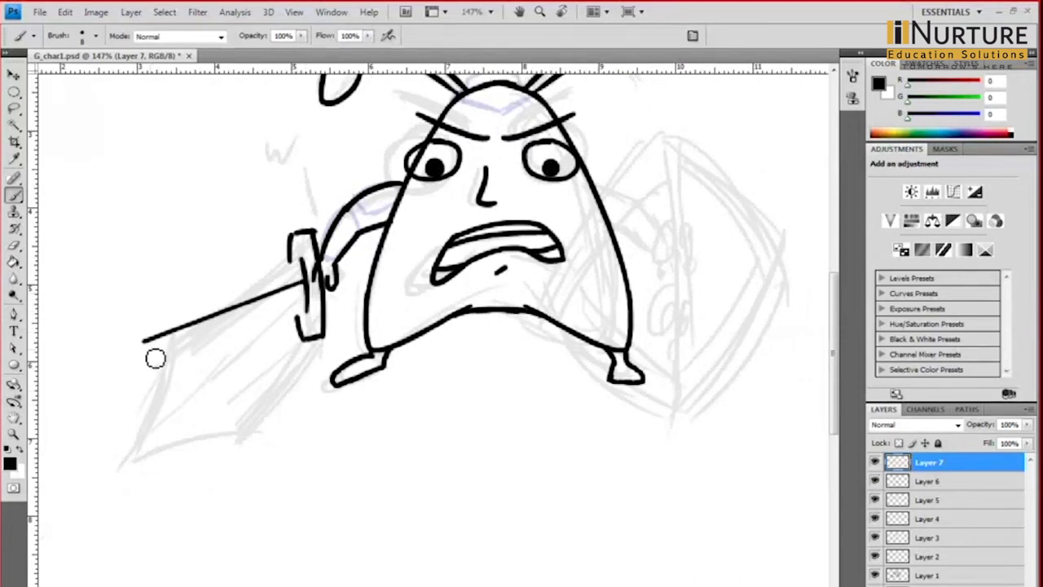
Step: Ink the blade's straight lower and upper edges on either side of the centre line and save the file
left_click(139, 276)
left_click(307, 316, "shift")
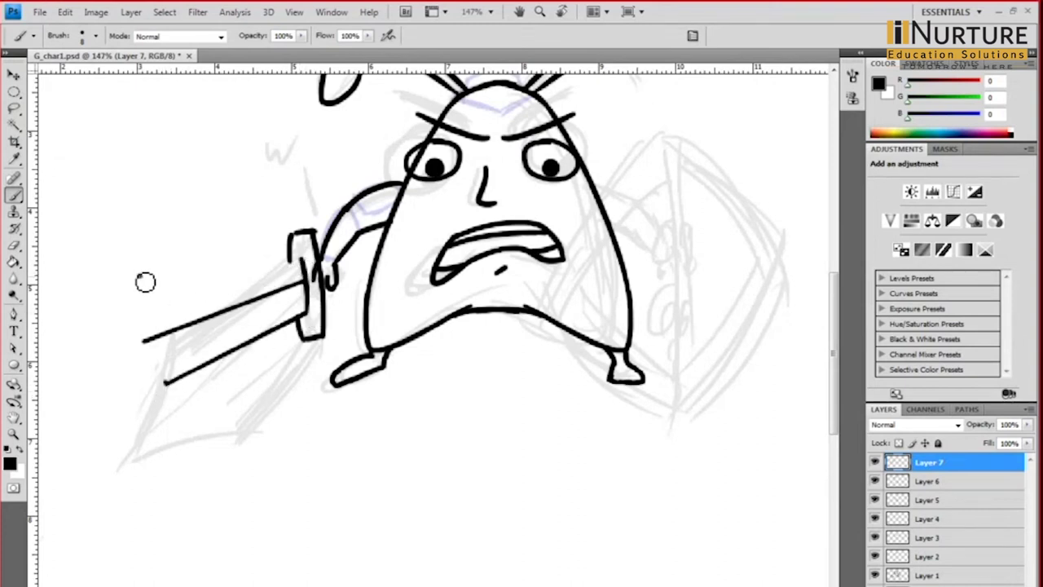
left_click(141, 277)
left_click(303, 262, "shift")
left_click_drag(254, 278, 290, 272)
key("ctrl+s")
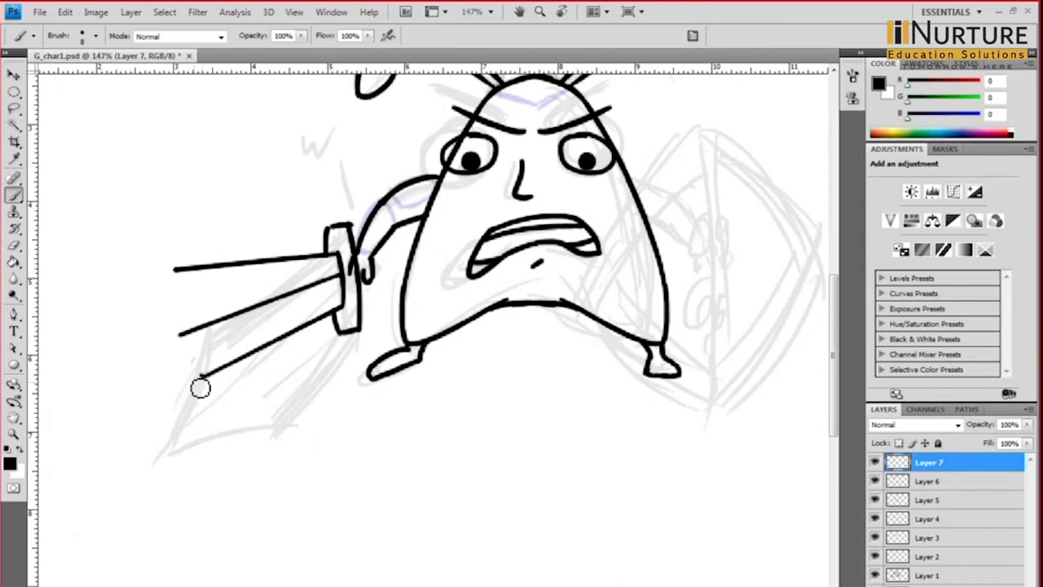
Step: Adjust the outer end of the blade's lower edge and try to join the blade's ends with a straight line
key("ctrl+z")
key("e")
key("b")
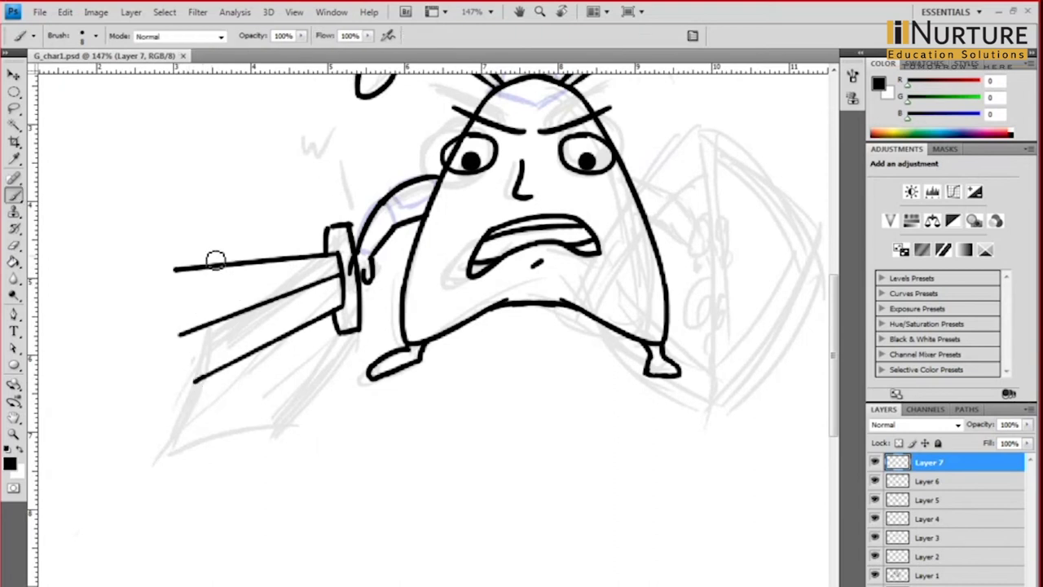
left_click(179, 276)
left_click(194, 380, "shift")
key("ctrl+z")
Step: Erase the blade's centre line and redraw it straight from the guard to well past the outer ends of both edges
left_click_drag(186, 396, 304, 377)
key("e")
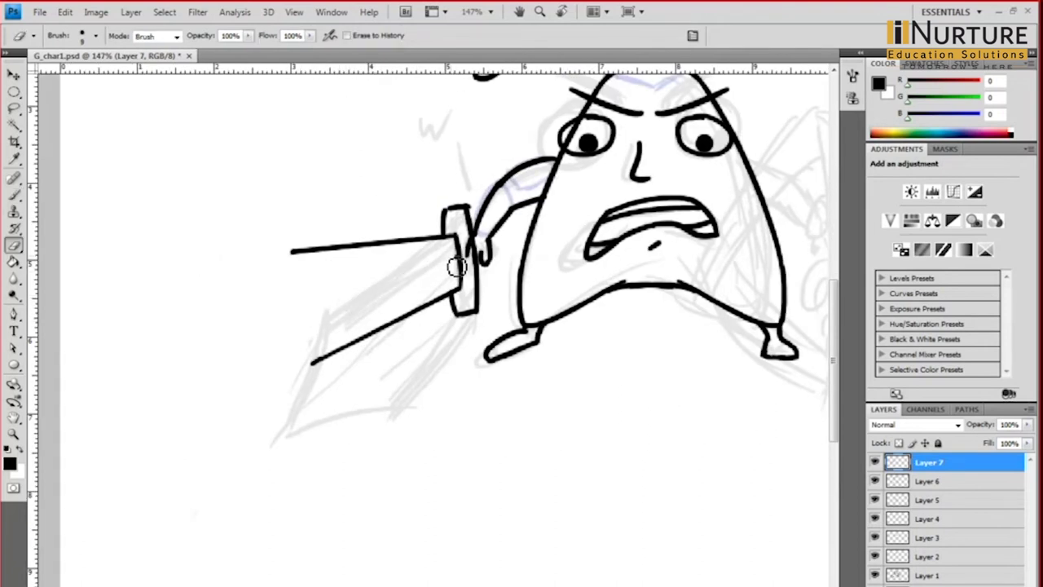
key("b")
left_click(200, 336, "shift")
key("ctrl+z")
key("ctrl+z")
key("ctrl+z")
key("ctrl+z")
key("ctrl+z")
left_click(226, 321, "shift")
key("ctrl+z")
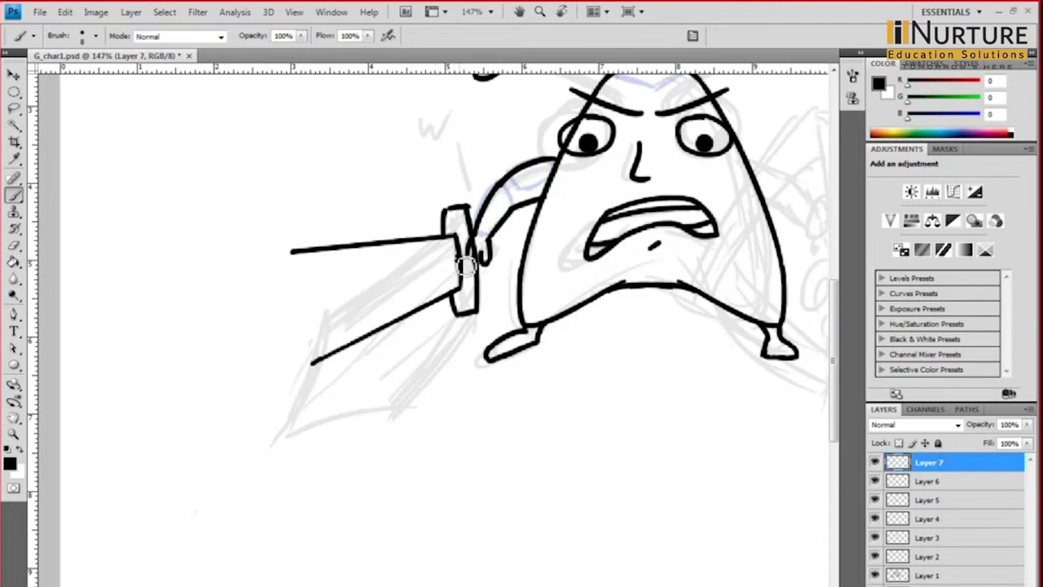
left_click(218, 322, "shift")
Step: Ink two curved edges closing the blade to a point on the centre line, and erase the line's overshoot beyond it
mouse_move(293, 252)
left_mouse_down()
mouse_move(238, 317)
mouse_move(326, 362)
left_mouse_up()
key("ctrl+z")
mouse_move(237, 316)
left_mouse_down()
mouse_move(321, 361)
mouse_move(318, 370)
mouse_move(315, 363)
left_mouse_up()
key("ctrl+z")
key("ctrl+z")
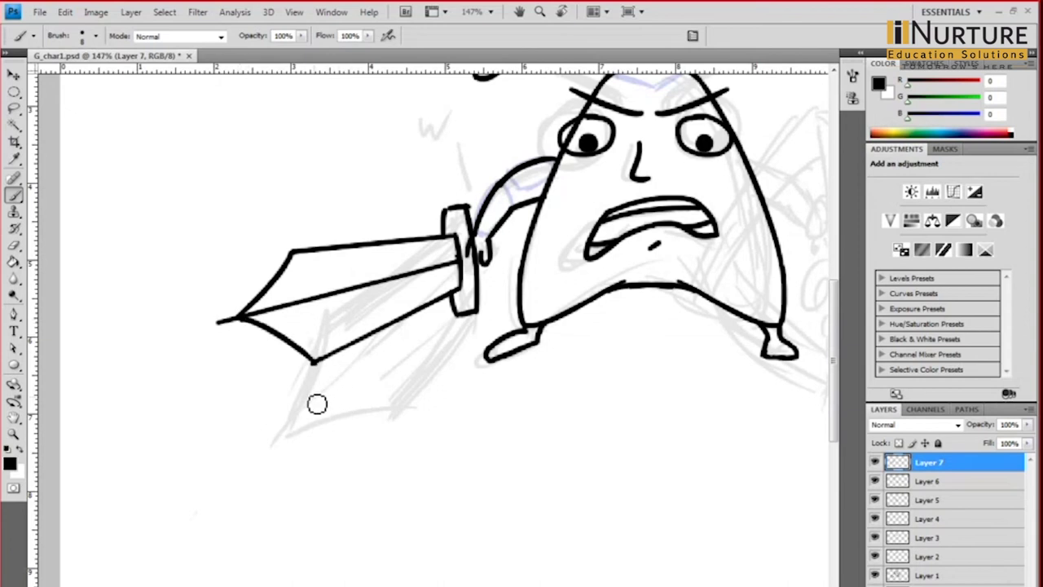
key("e")
left_click_drag(222, 324, 235, 329)
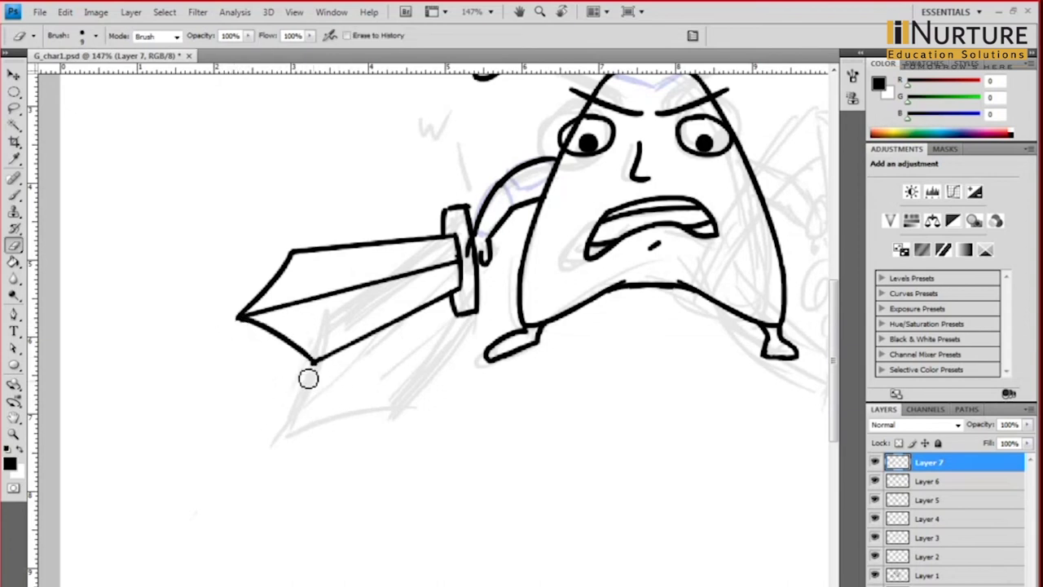
left_click_drag(398, 334, 322, 348)
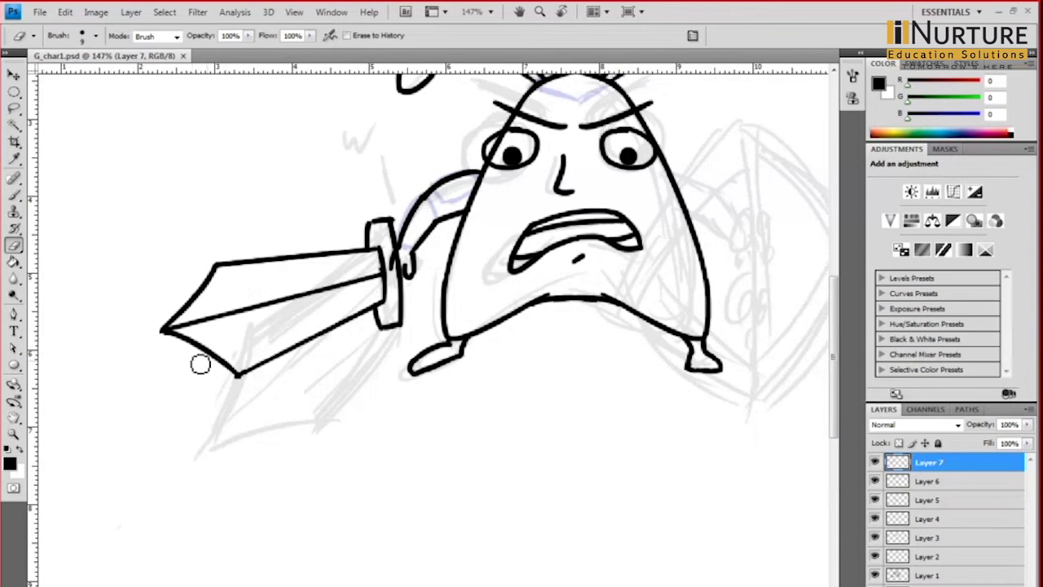
Step: Re-ink the lower curve of the blade's tip more heavily and trim its rough corner with the eraser
key("b")
left_click_drag(169, 330, 247, 379)
key("ctrl+z")
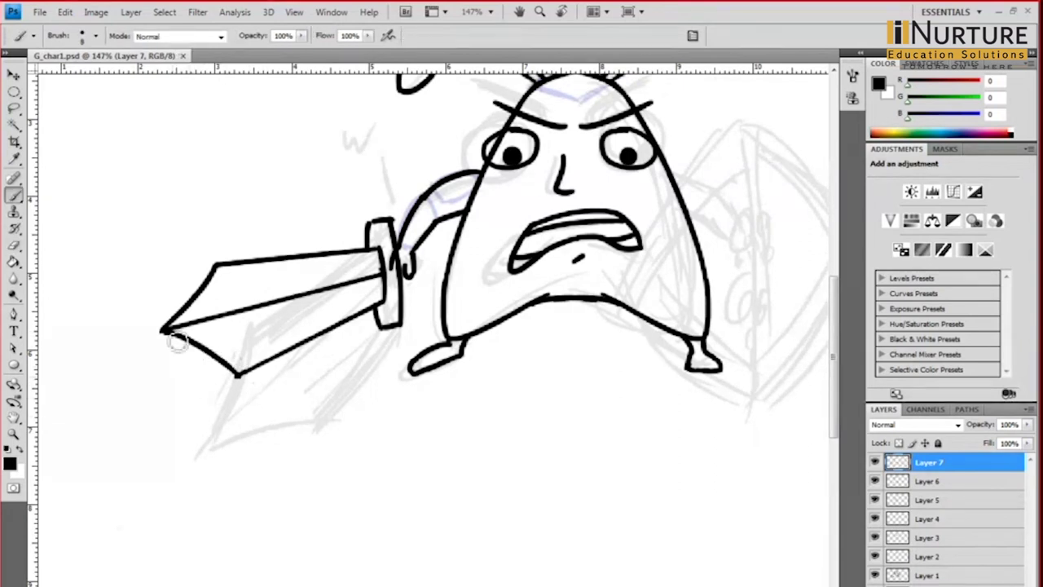
left_click_drag(167, 330, 243, 374)
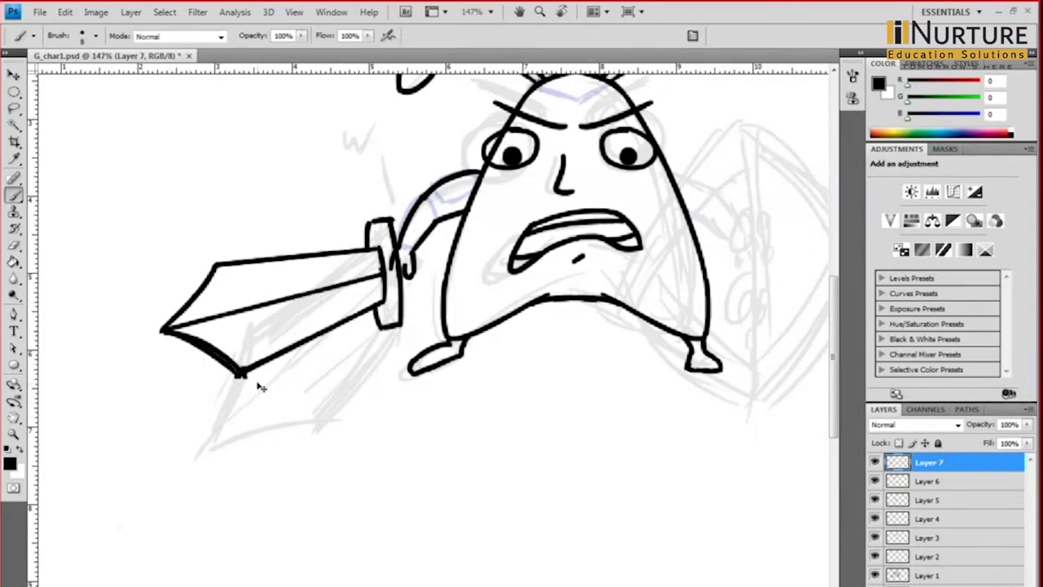
key("e")
left_click_drag(238, 370, 218, 357)
scroll(255, 363, "up", 1)
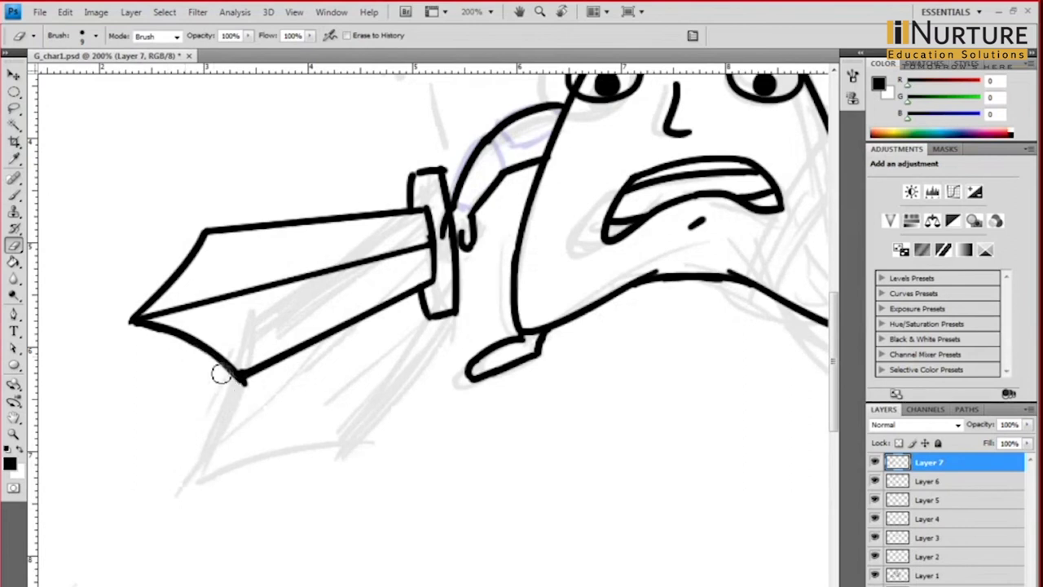
scroll(326, 358, "down", 1)
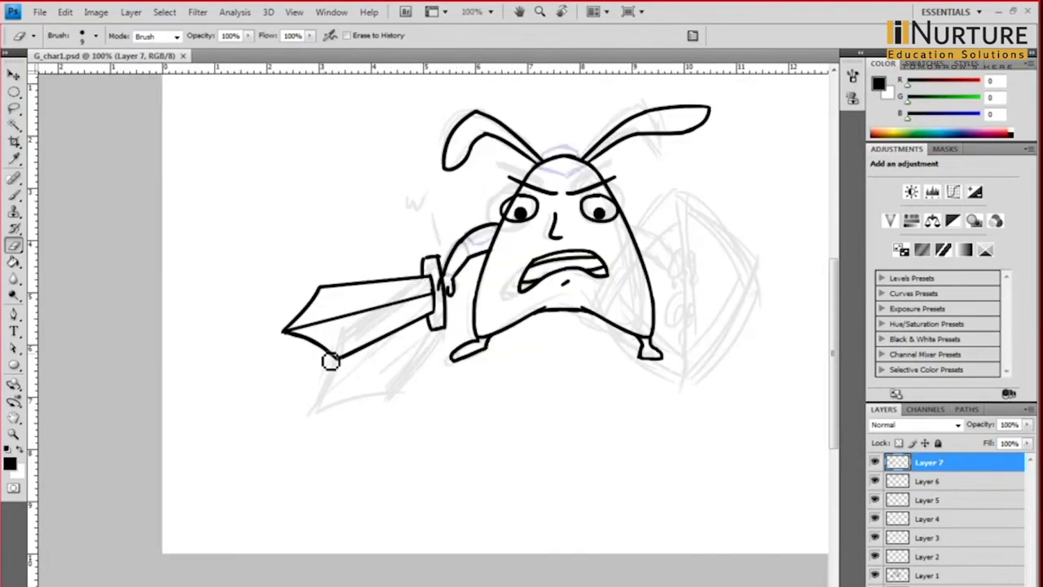
Step: Erase the hand lines overlapping the sword guard and ink the remaining fingers of the sword hand beside it
scroll(407, 296, "up", 2)
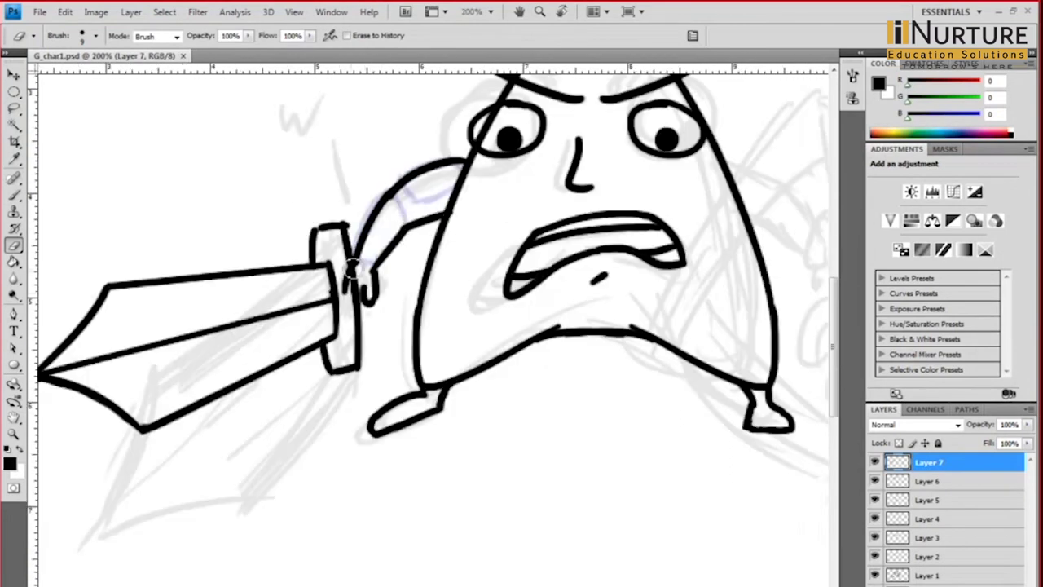
key("b")
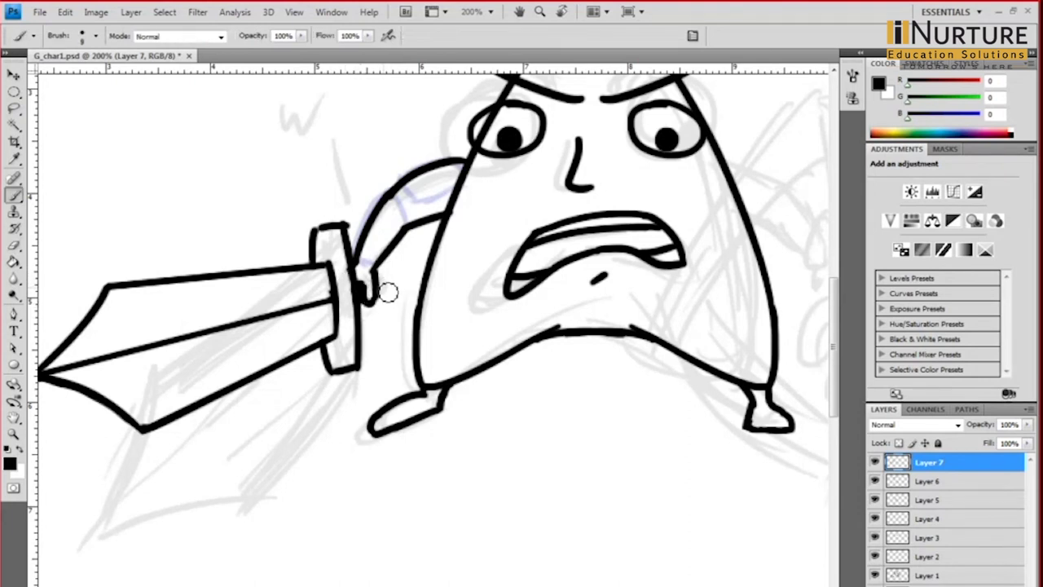
left_click_drag(383, 278, 383, 295)
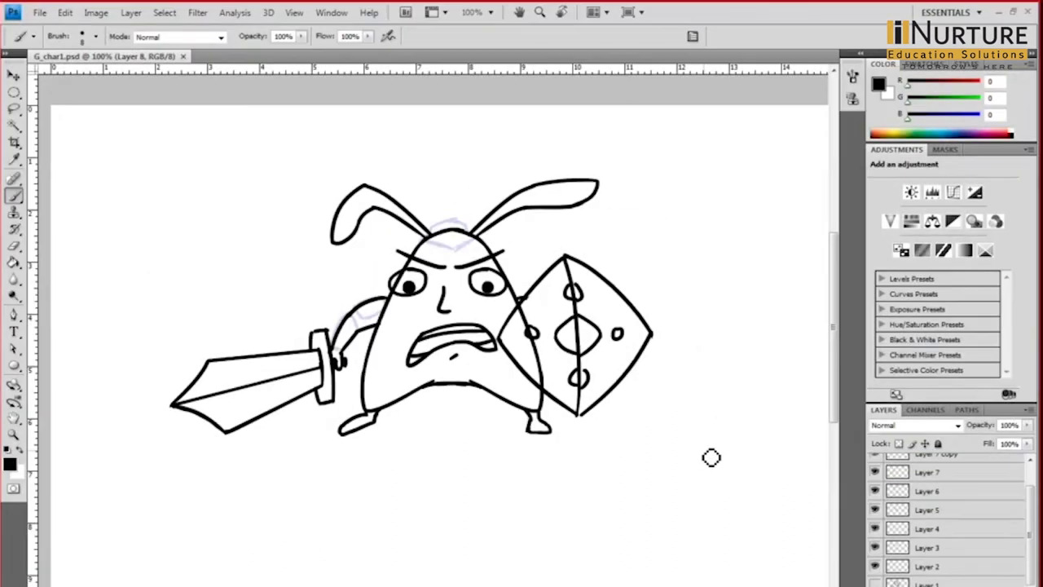
Step: Add a new layer above Layer 8 with the default settings
left_click_drag(1032, 532, 1032, 503)
left_click(875, 463)
left_click(875, 463)
key("ctrl+shift+n")
key("Return")
Step: Ink the cap over the head: the raised top between the horns, both side edges and the V-shaped lower rim above the brows
scroll(440, 244, "up", 1)
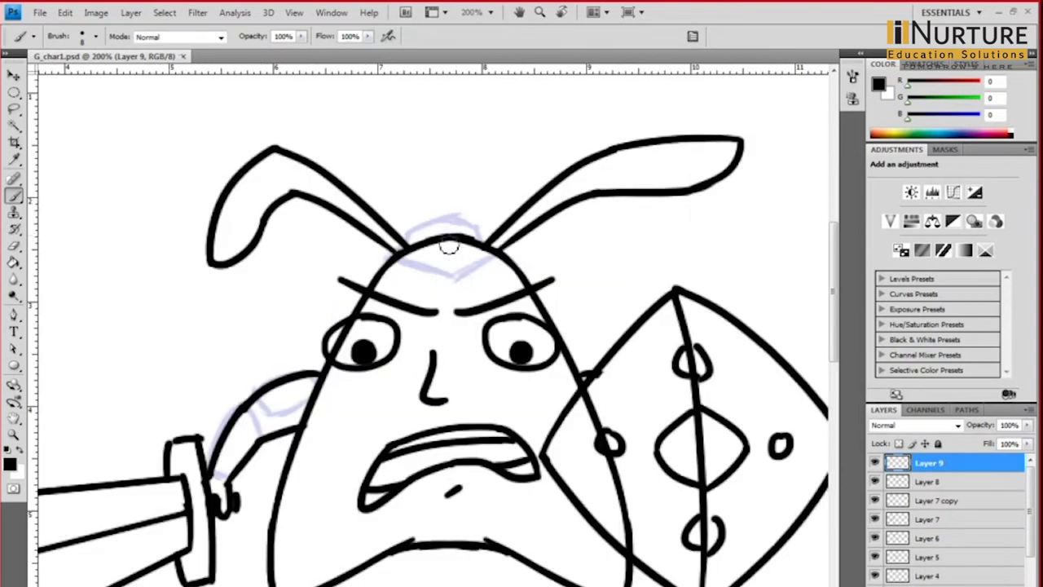
scroll(444, 253, "up", 1)
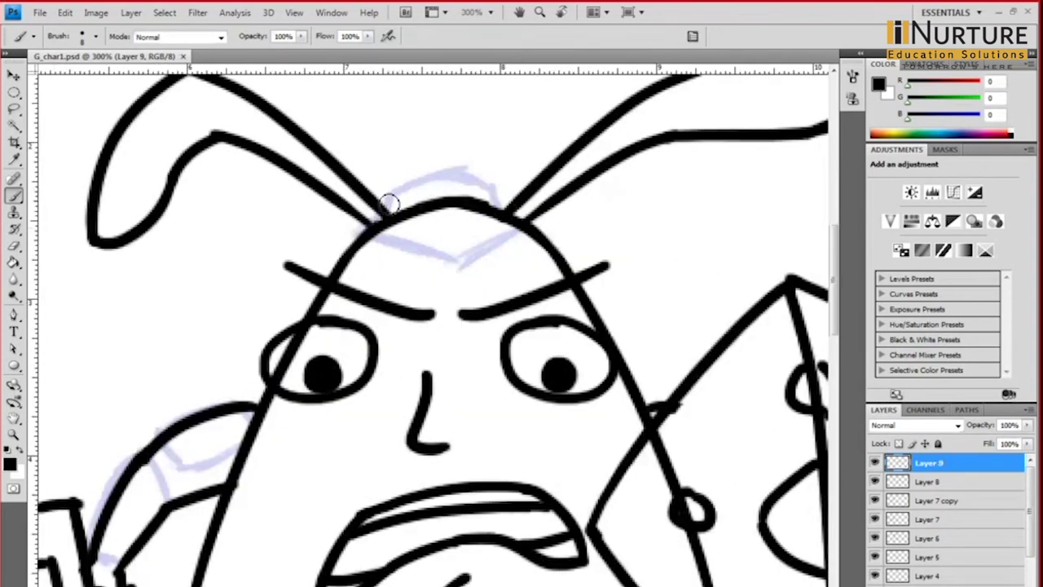
key("ctrl+z")
mouse_move(389, 204)
left_mouse_down()
mouse_move(507, 196)
mouse_move(364, 227)
mouse_move(339, 268)
left_mouse_up()
key("ctrl+z")
key("ctrl+z")
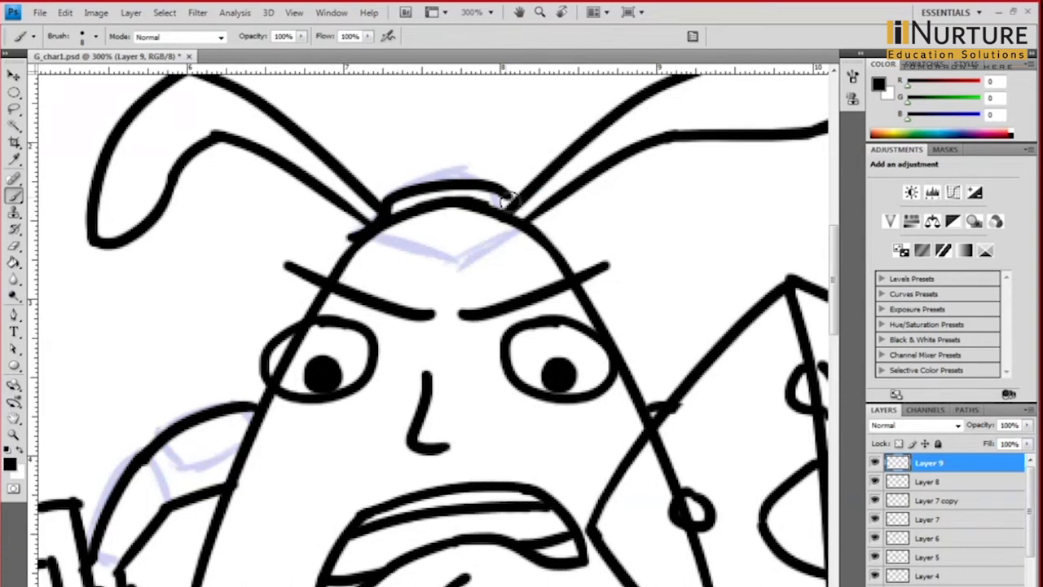
left_click_drag(509, 202, 552, 226)
left_click_drag(334, 252, 423, 286)
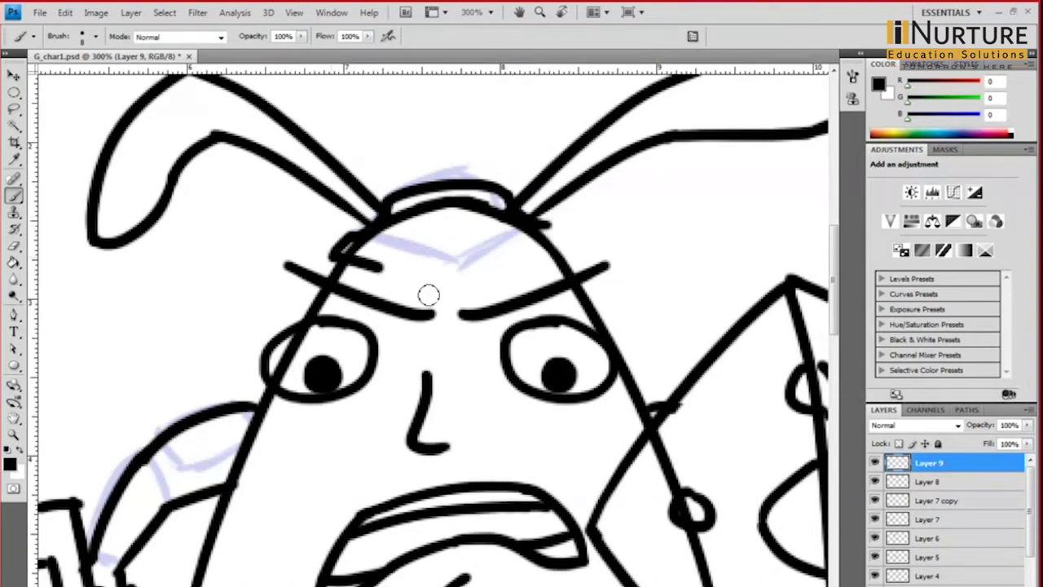
mouse_move(544, 238)
left_mouse_down()
mouse_move(569, 256)
mouse_move(449, 288)
left_mouse_up()
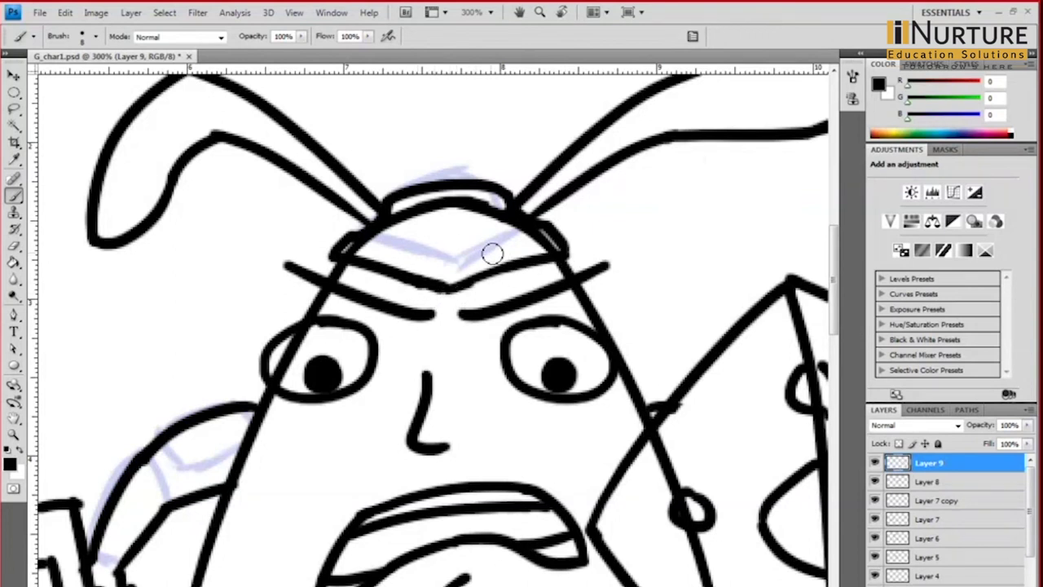
Step: Ink short dashes and dots as wear marks on the cap above its rim, and save the file
left_click_drag(401, 271, 454, 248)
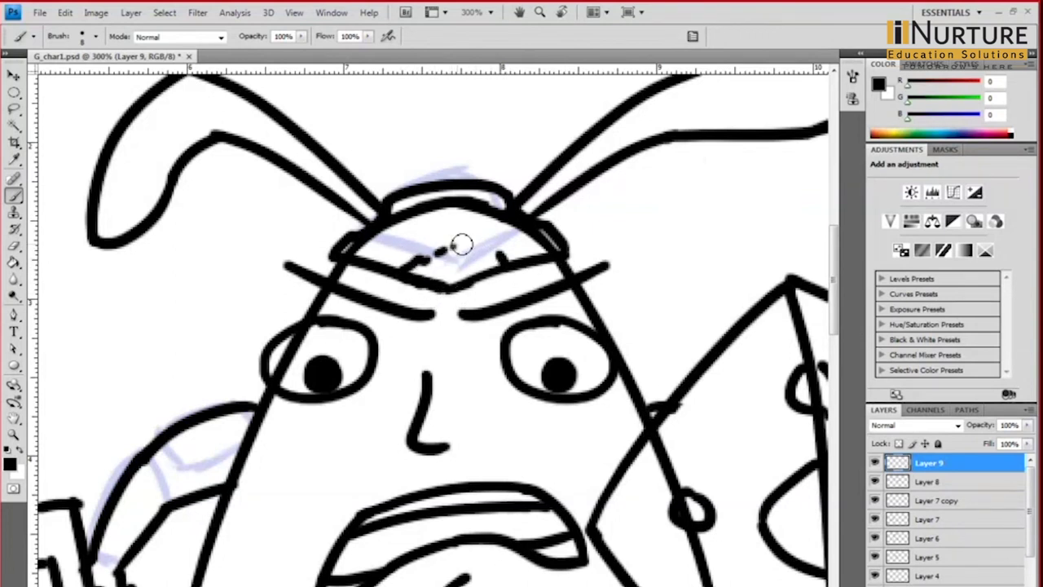
left_click_drag(375, 260, 385, 257)
left_click(469, 273)
key("ctrl+s")
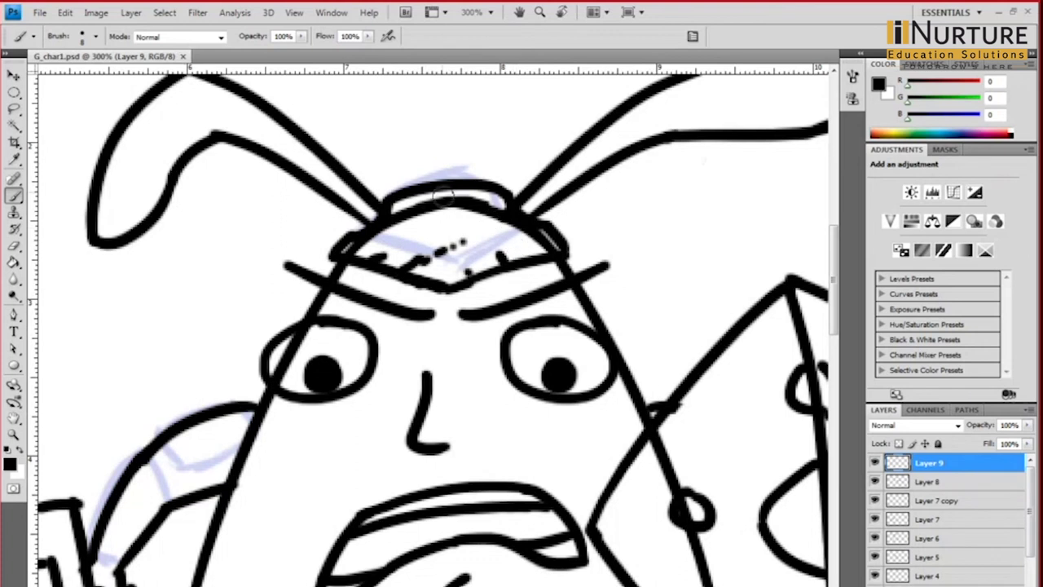
Step: Ink short crack marks at the upper and lower outer edges of the shield's right half, plus a small dash inside
left_click_drag(539, 247, 538, 207)
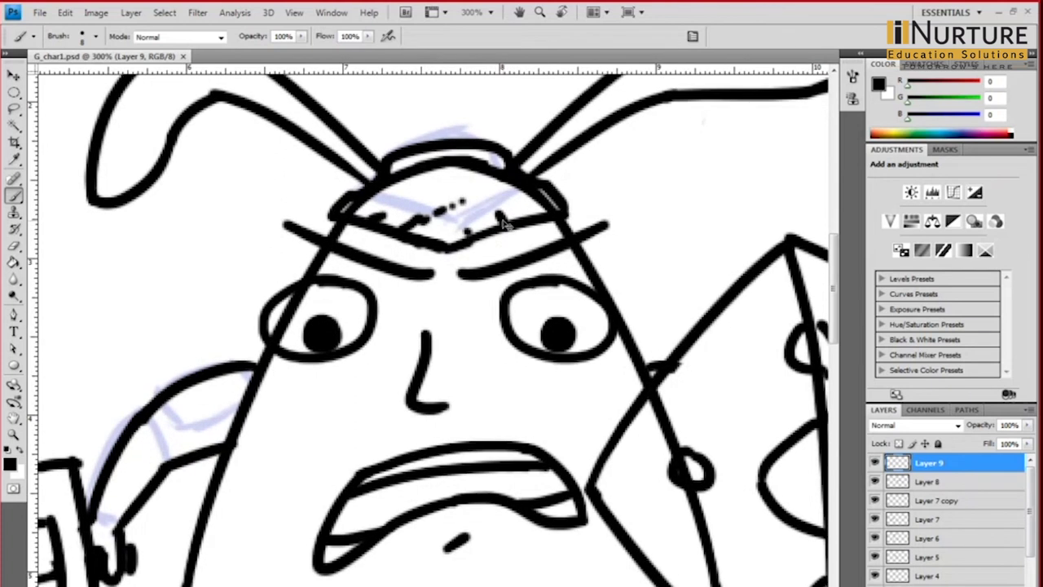
key("ctrl+minus")
left_click_drag(452, 216, 442, 177)
left_click_drag(651, 291, 639, 264)
left_click_drag(727, 299, 748, 279)
left_click_drag(740, 397, 744, 406)
left_click_drag(747, 425, 744, 473)
key("ctrl+z")
key("ctrl+z")
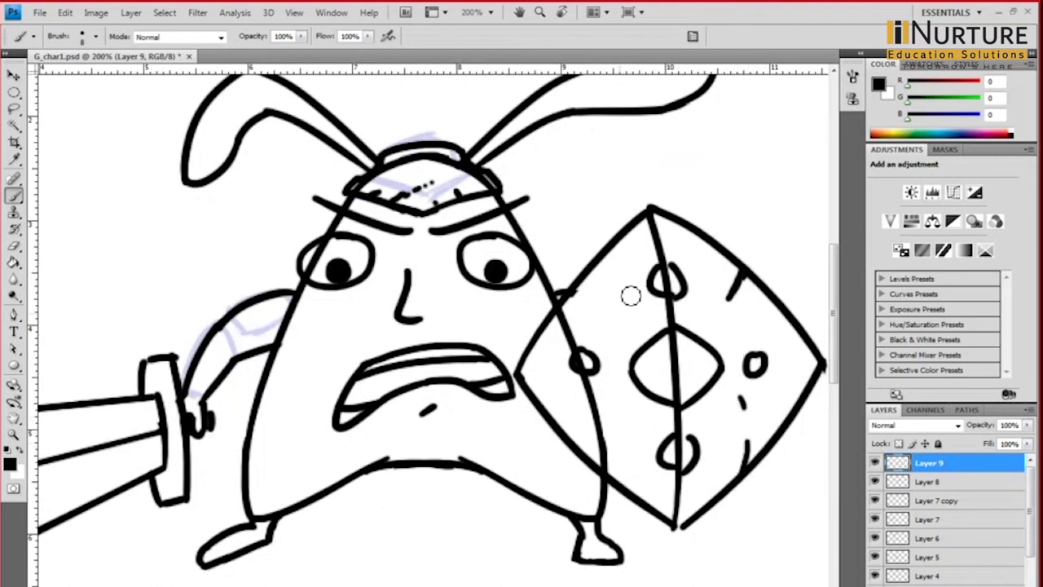
Step: Ink cracks and small dashes along the edges and inside the shield's left half, and save the file
left_click_drag(627, 239, 632, 259)
left_click_drag(621, 400, 577, 448)
left_click_drag(626, 328, 623, 337)
left_click_drag(633, 435, 615, 481)
key("ctrl+s")
Step: Ink a curved armour plate over the upper part of the sword arm, following the coloured sketch
left_click_drag(433, 269, 479, 259)
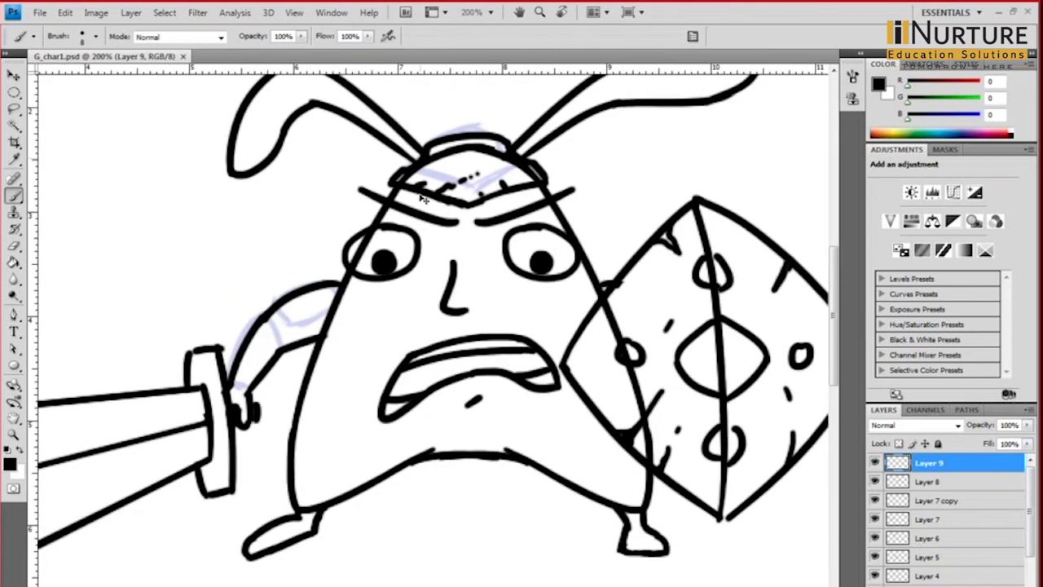
left_click(345, 297)
key("ctrl+z")
mouse_move(231, 298)
left_mouse_down()
mouse_move(328, 259)
mouse_move(325, 299)
left_mouse_up()
key("ctrl+z")
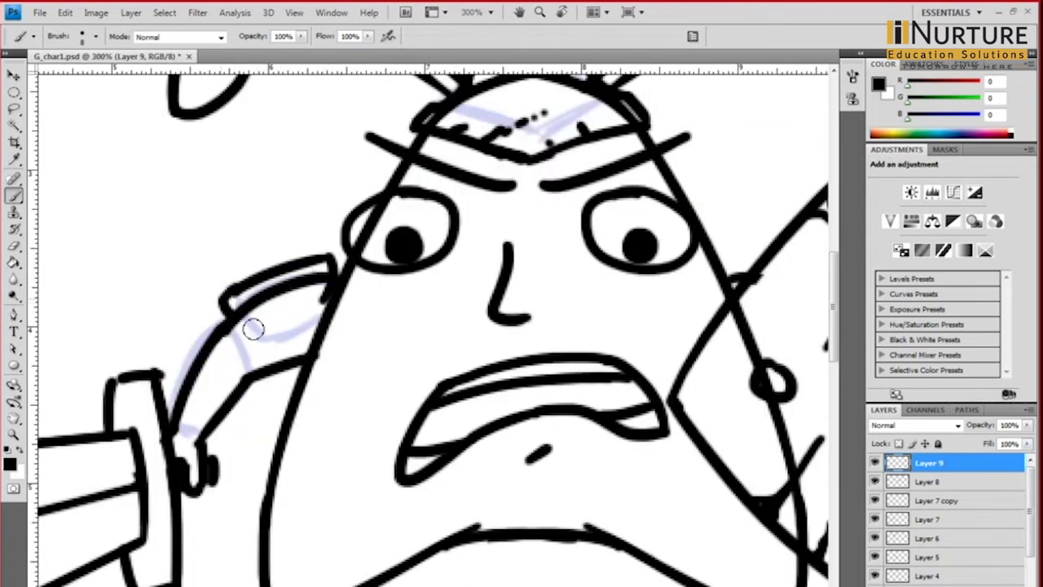
mouse_move(233, 293)
left_mouse_down()
mouse_move(322, 299)
mouse_move(301, 310)
mouse_move(352, 281)
left_mouse_up()
Step: Ink a second curved armour plate over the forearm of the sword arm, down to the hand
mouse_move(277, 289)
left_mouse_down()
mouse_move(235, 341)
mouse_move(246, 339)
mouse_move(229, 368)
mouse_move(297, 319)
mouse_move(233, 407)
left_mouse_up()
key("ctrl+z")
key("ctrl+z")
Step: Ink a small armour plate on the shield arm where it meets the body behind the shield
key("ctrl+minus")
left_click_drag(346, 272, 216, 293)
key("ctrl+plus")
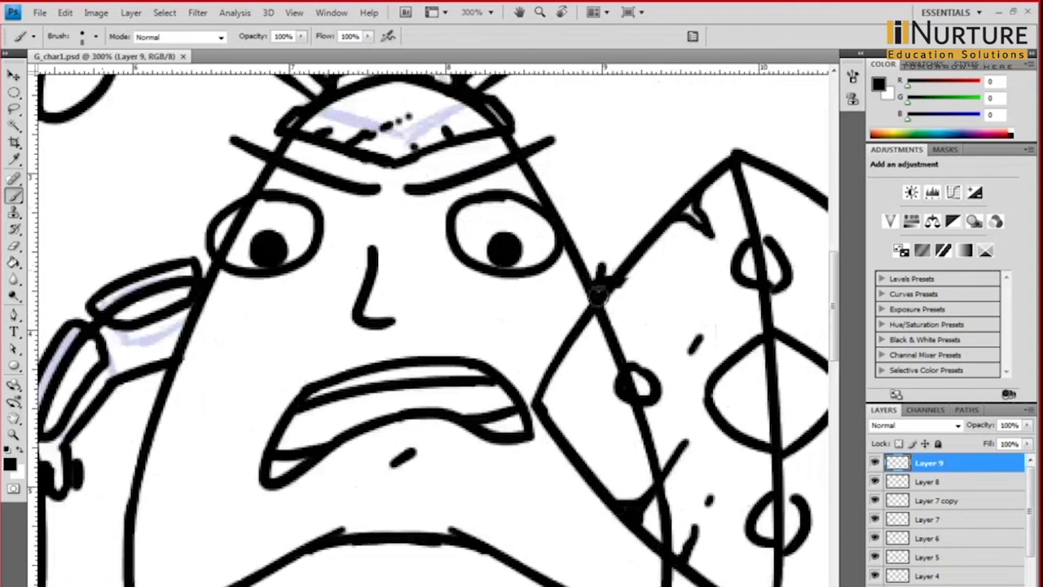
left_click_drag(599, 293, 626, 267)
key("ctrl+minus")
left_click_drag(672, 363, 702, 319)
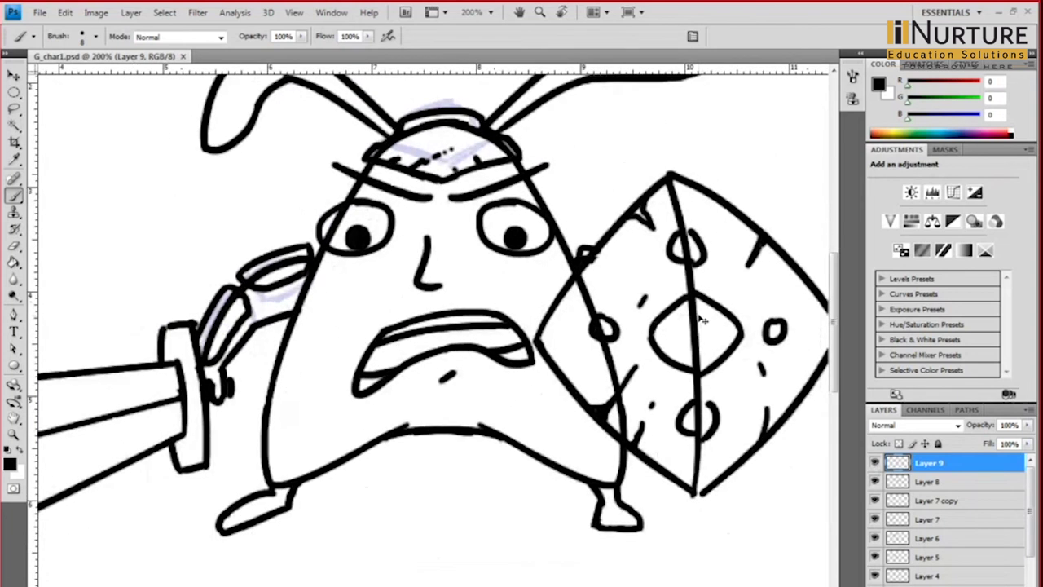
Step: Select the body's layer, Layer 5, and ink a thin stitched scar on the cheek beside the mouth on the sword-arm side
key("v")
left_click(381, 439, "ctrl")
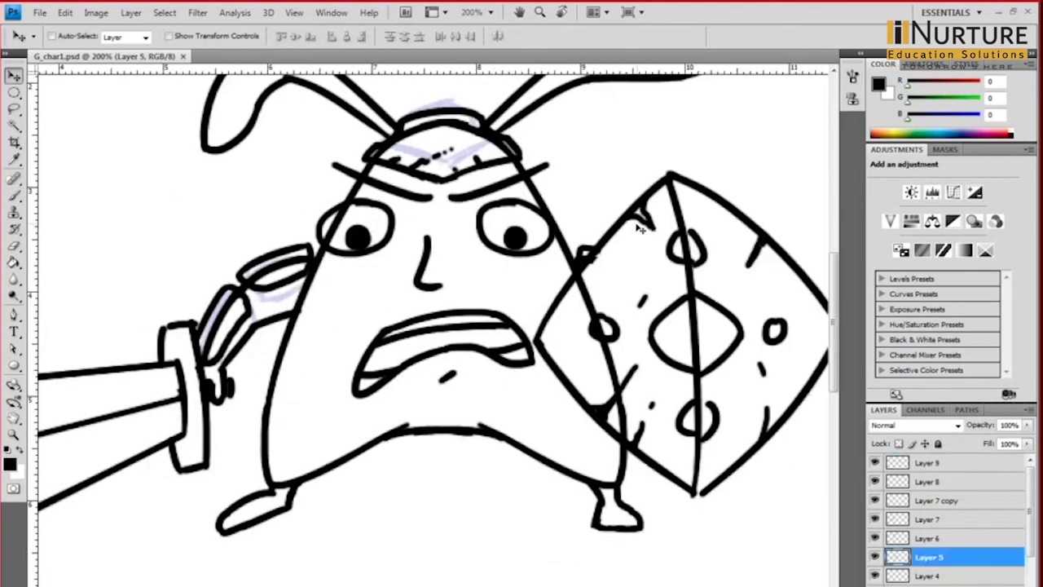
key("b")
key("F5")
key("F5")
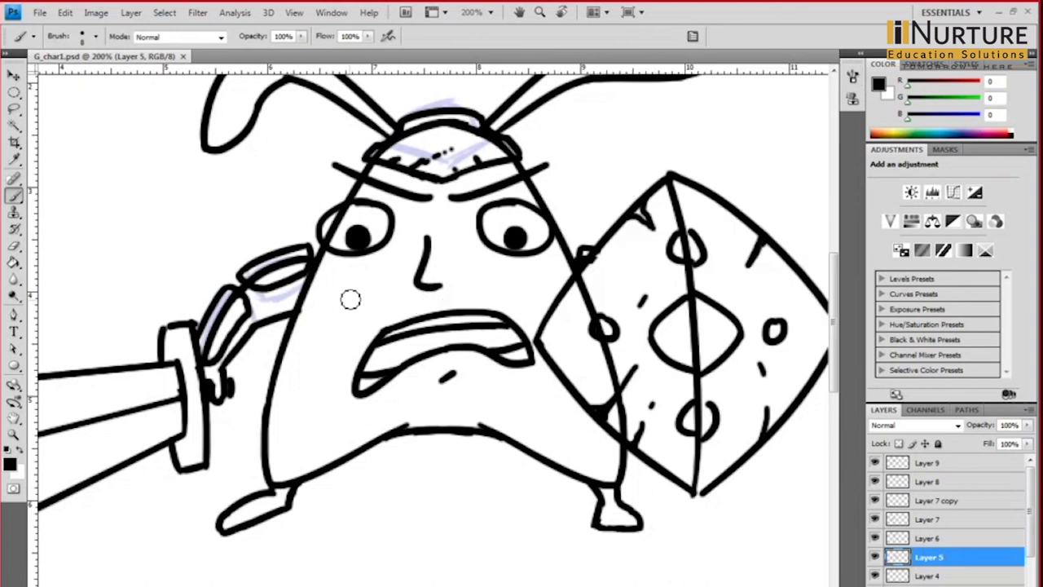
mouse_move(383, 273)
left_mouse_down()
mouse_move(362, 310)
mouse_move(393, 277)
mouse_move(375, 299)
mouse_move(379, 311)
left_mouse_up()
left_click(387, 285, "ctrl")
mouse_move(335, 310)
left_mouse_down()
mouse_move(350, 330)
mouse_move(385, 273)
mouse_move(340, 329)
left_mouse_up()
key("ctrl+minus")
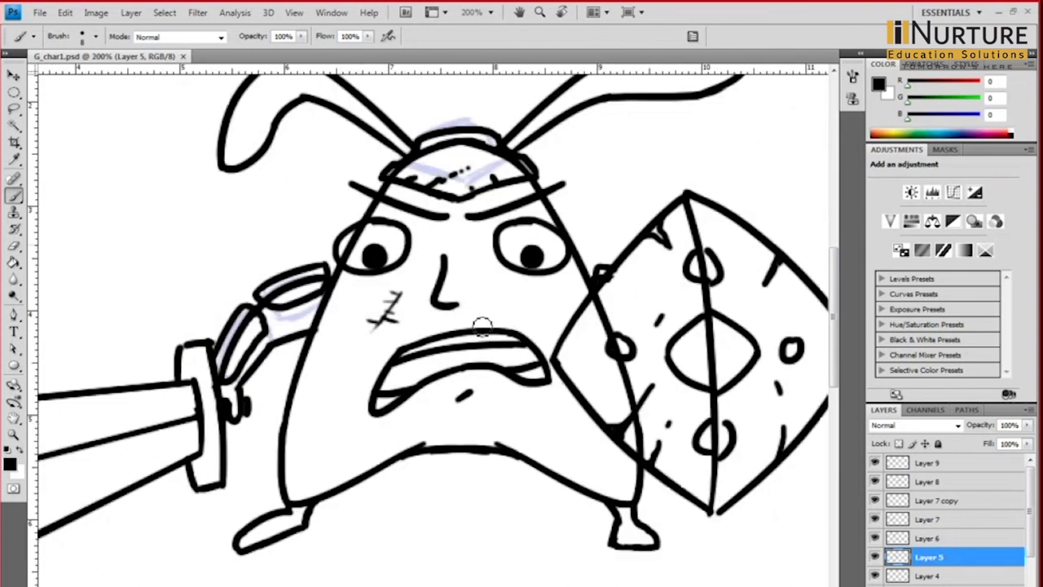
Step: Ink a second thin stitched scar between the nose and the shield-side eye, and save the file
left_click_drag(458, 233, 473, 255)
left_click(480, 244, "ctrl")
left_click(481, 245, "ctrl")
mouse_move(470, 234)
left_mouse_down()
mouse_move(447, 247)
mouse_move(447, 276)
mouse_move(484, 294)
mouse_move(468, 279)
left_mouse_up()
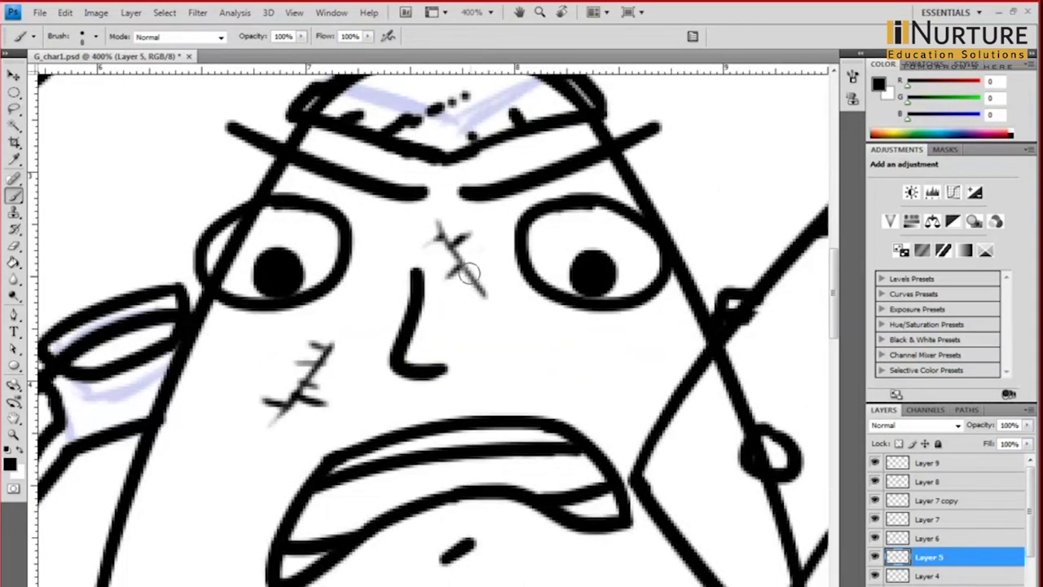
key("ctrl+s")
Step: Hide Layer 2 with the coloured armour sketch so only the inked line art shows
scroll(528, 206, "down", 4)
scroll(373, 383, "up", 1)
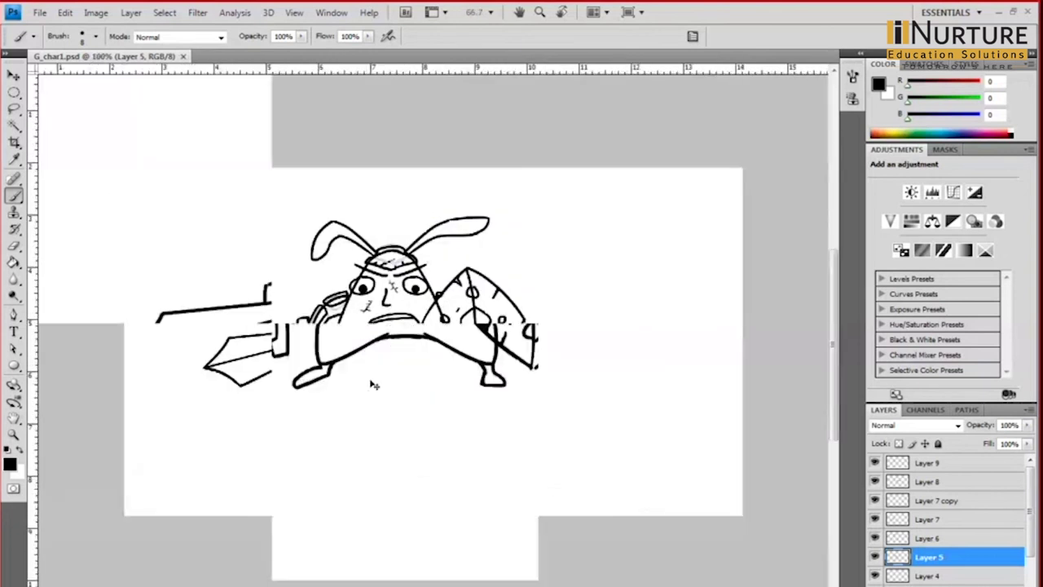
left_click_drag(1030, 526, 1030, 561)
left_click(875, 558)
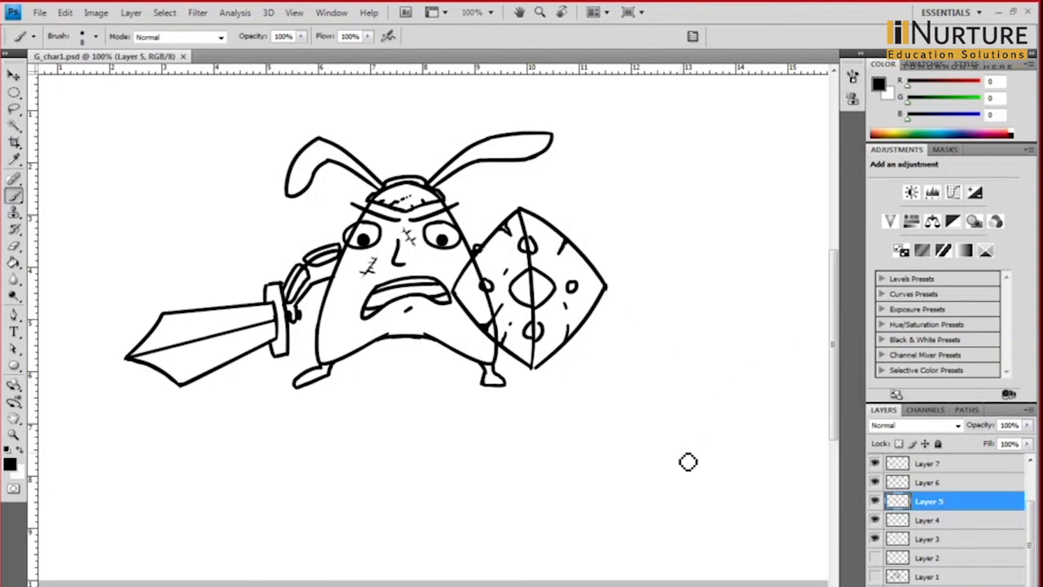
Step: Save the drawing with Save As in Photoshop format in the photoshop files folder, basing its name on G_char1
key("ctrl+shift+s")
mouse_move(712, 200)
left_mouse_down()
mouse_move(712, 256)
mouse_move(714, 218)
left_mouse_up()
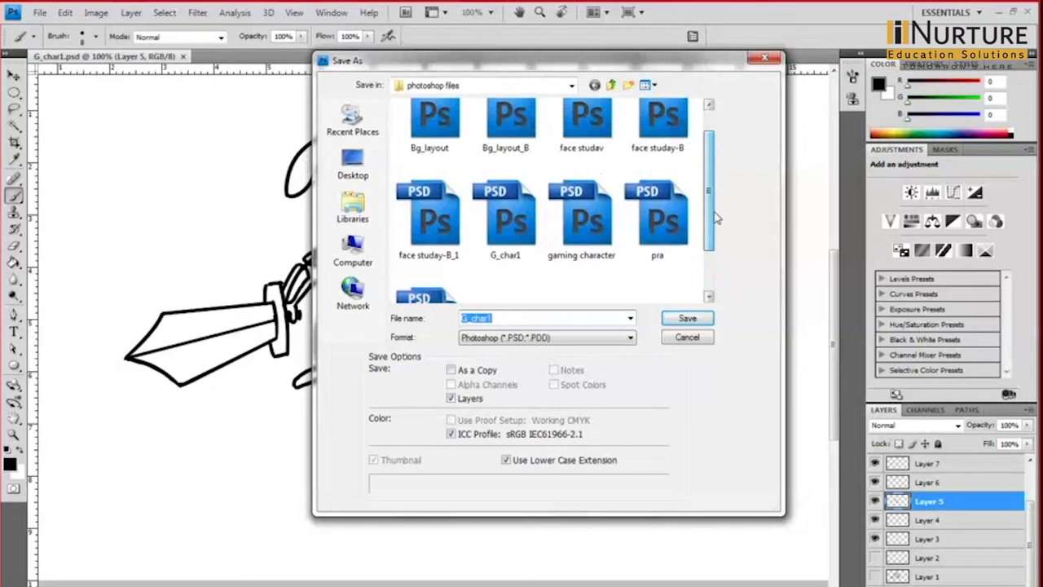
left_click(504, 232)
left_click(543, 319)
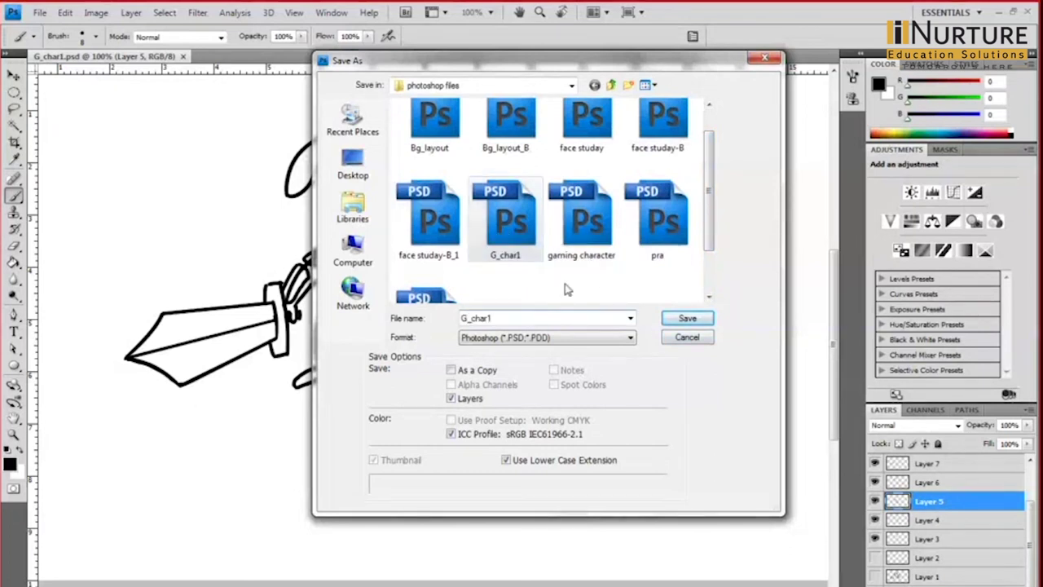
key("Return")
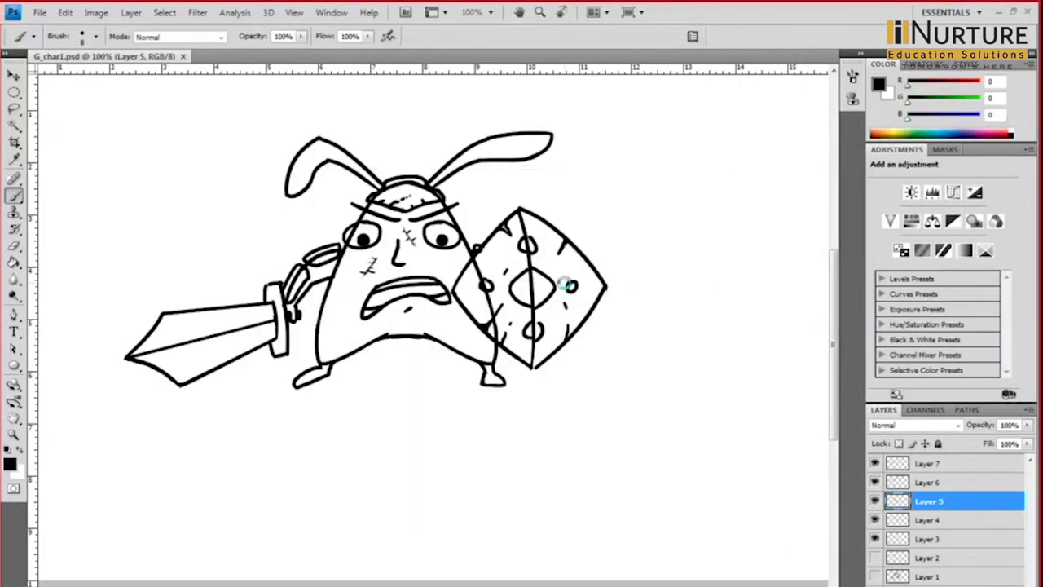